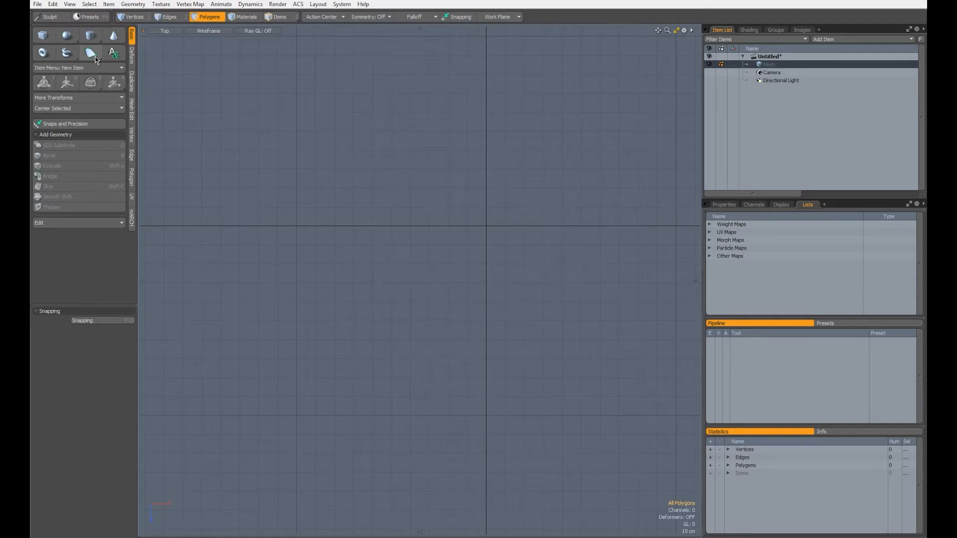
Draw an open five-point wavy curve with the Curve tool, from about X 42 cm, Z 7 cm to about X -1.6 m, Z -1 cm
click(94, 56)
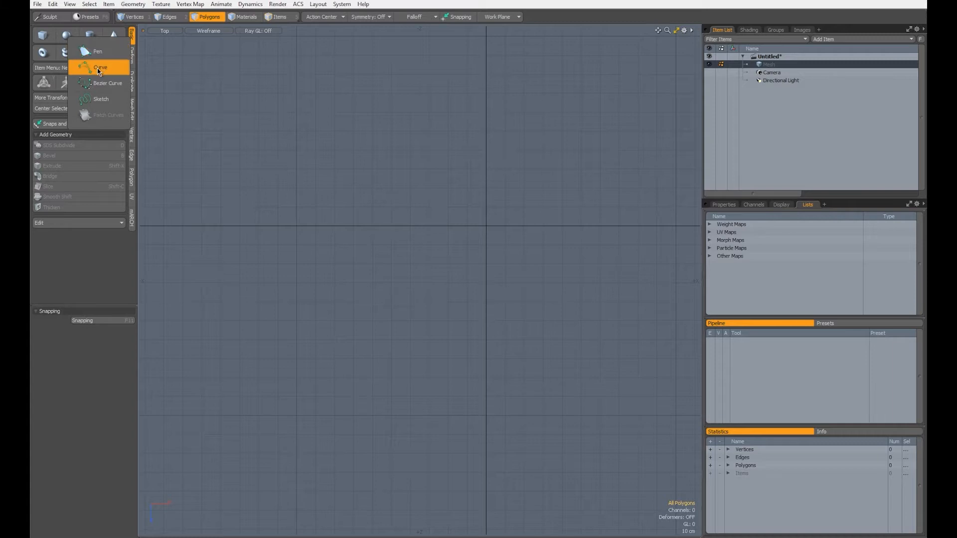
click(98, 68)
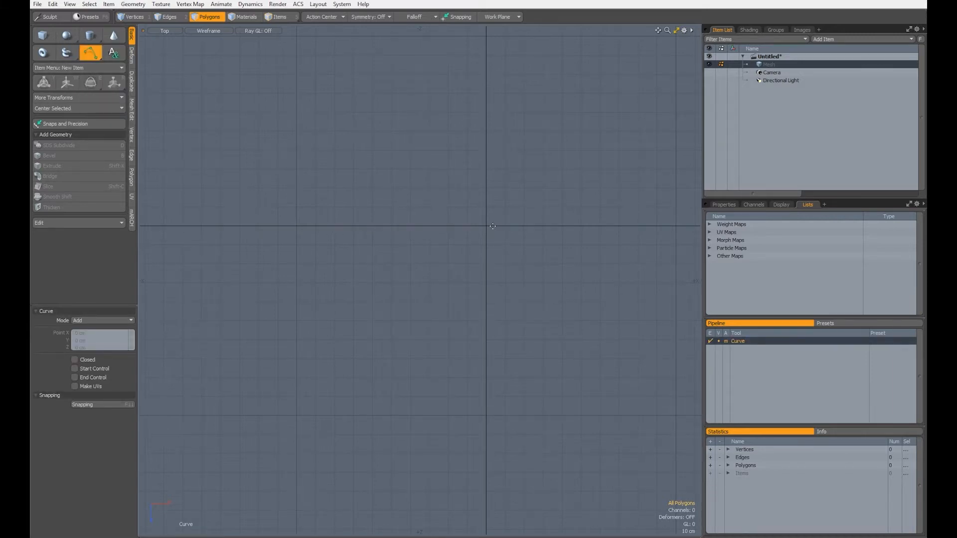
click(566, 240)
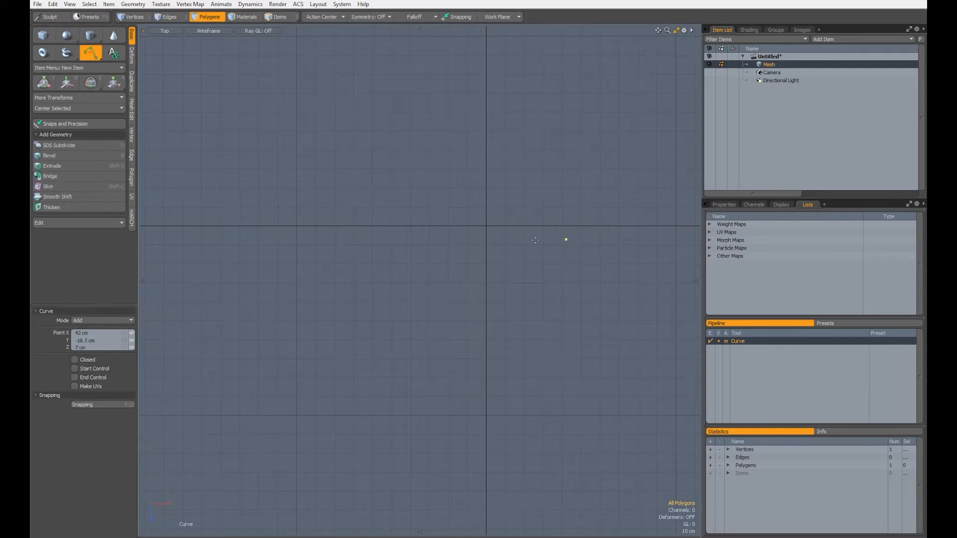
click(443, 139)
click(310, 221)
click(233, 160)
click(183, 224)
Make the curve closed and move its end points to about X -1.575 m, Z 41 cm and X -7 cm, Z 46.5 cm
click(86, 323)
click(75, 359)
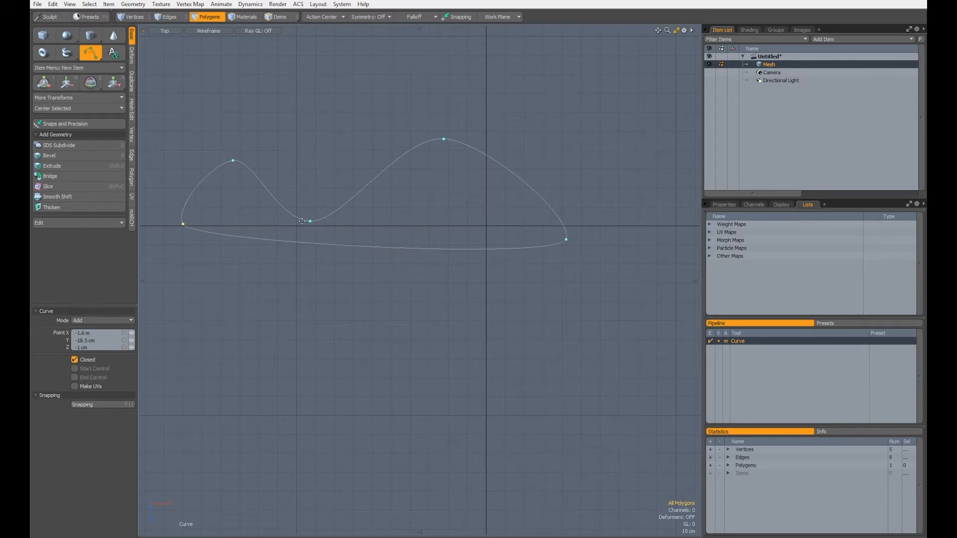
drag(184, 224, 187, 304)
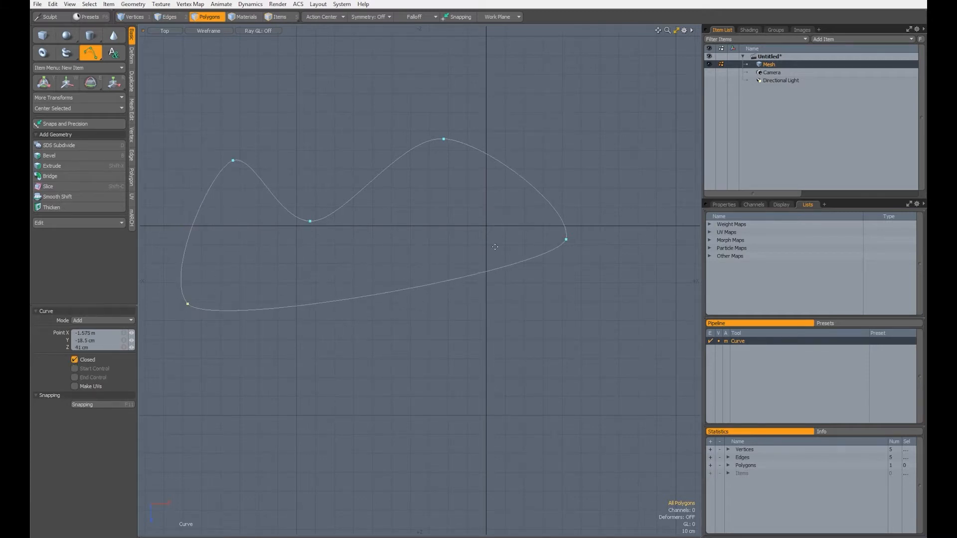
drag(567, 239, 473, 314)
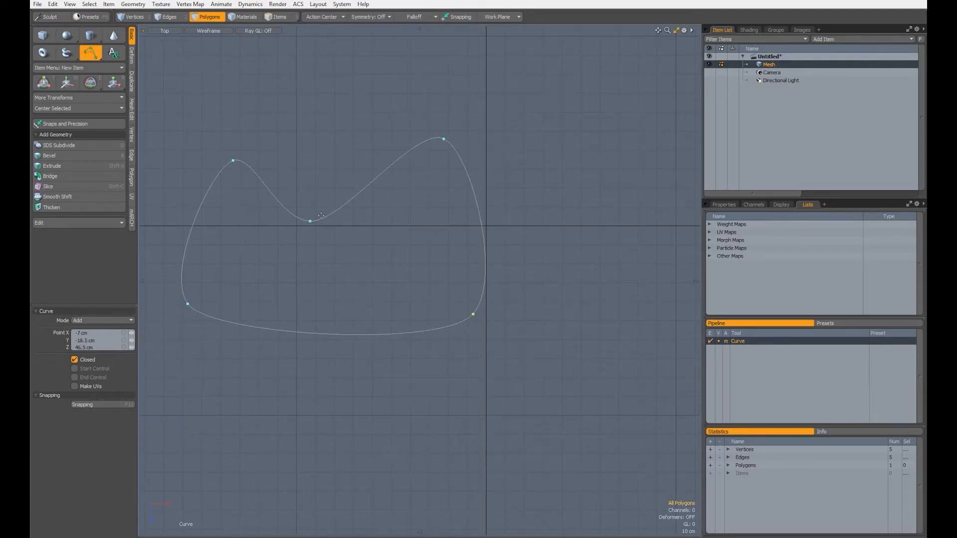
Reopen the curve, enable Start Control, and move the start handle to about X 28 cm, Z 15.5 cm
click(75, 359)
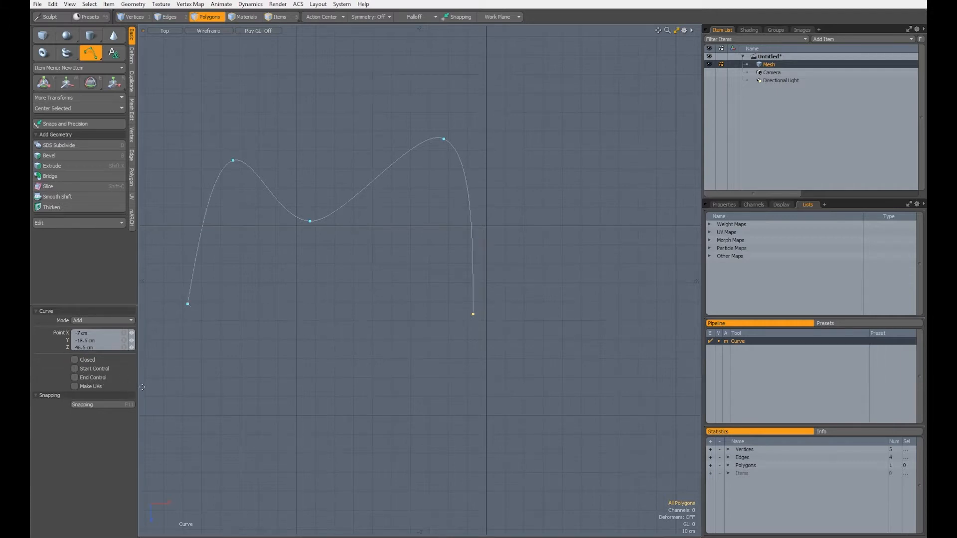
click(75, 369)
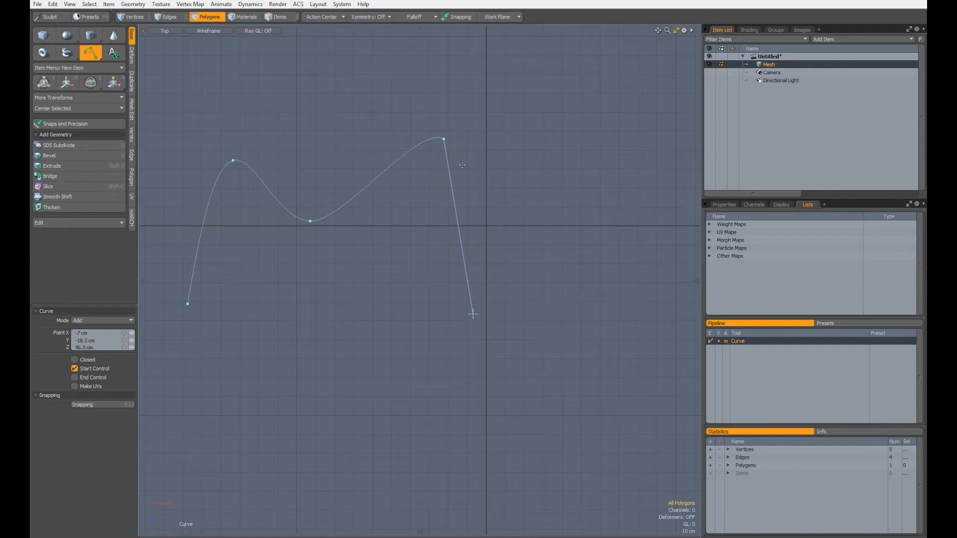
drag(472, 314, 539, 255)
Enable End Control, raise the peak point beside the curve's end, and move the end handle to about X -1.585 m, Z 18 cm
click(75, 378)
drag(233, 162, 260, 117)
drag(187, 305, 186, 260)
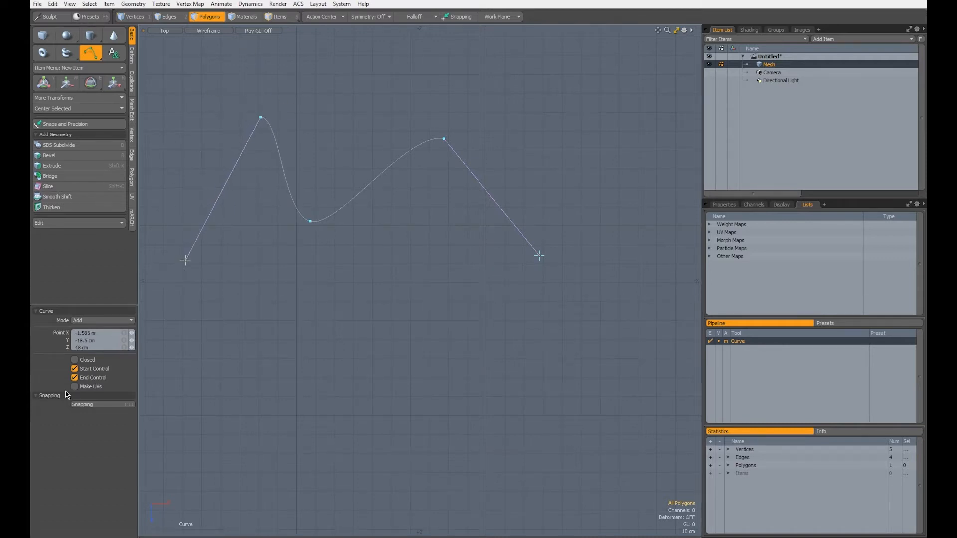
Disable both end controls and extend the curve with a point at about X -1.42 m, Z 60.7 cm
click(75, 378)
click(74, 370)
drag(379, 183, 216, 340)
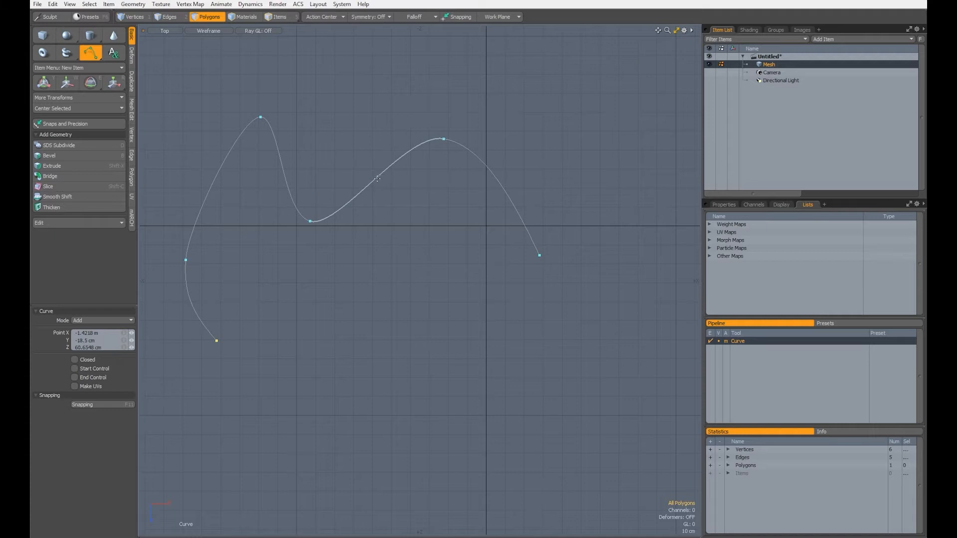
Insert two points on either side of the curve's valley, at about X -50 cm, Z 8 cm and X -98 cm, Z -30 cm, nudging neighbouring points
drag(443, 139, 444, 148)
drag(378, 181, 391, 241)
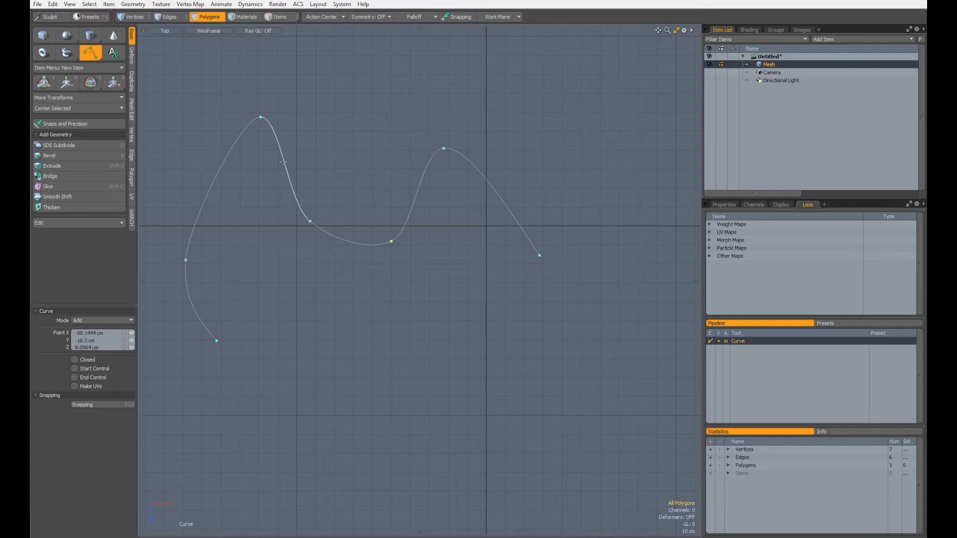
drag(310, 221, 306, 243)
drag(284, 185, 300, 168)
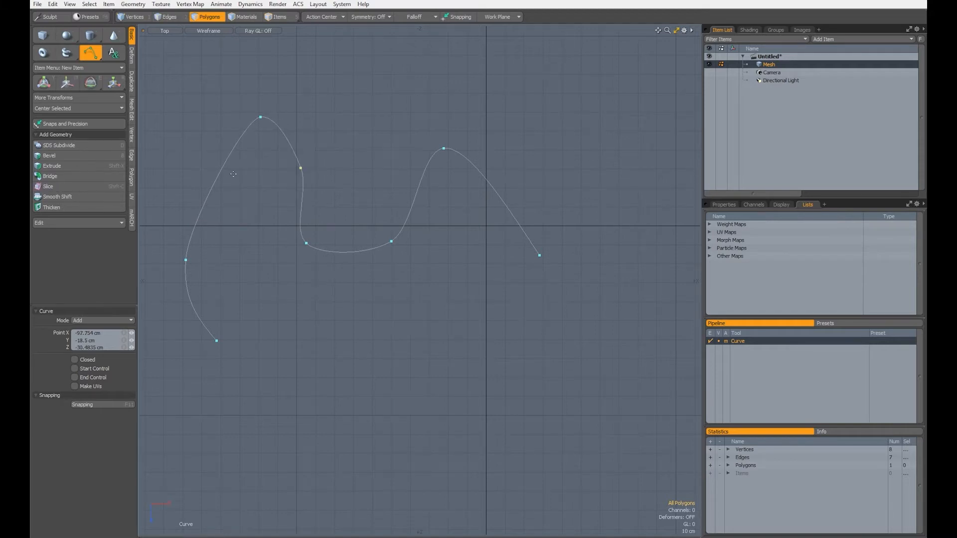
In the Curve tool's Edit mode, lower the valley point slightly and raise its neighbour to about X -36 cm, Z -60 cm
click(87, 321)
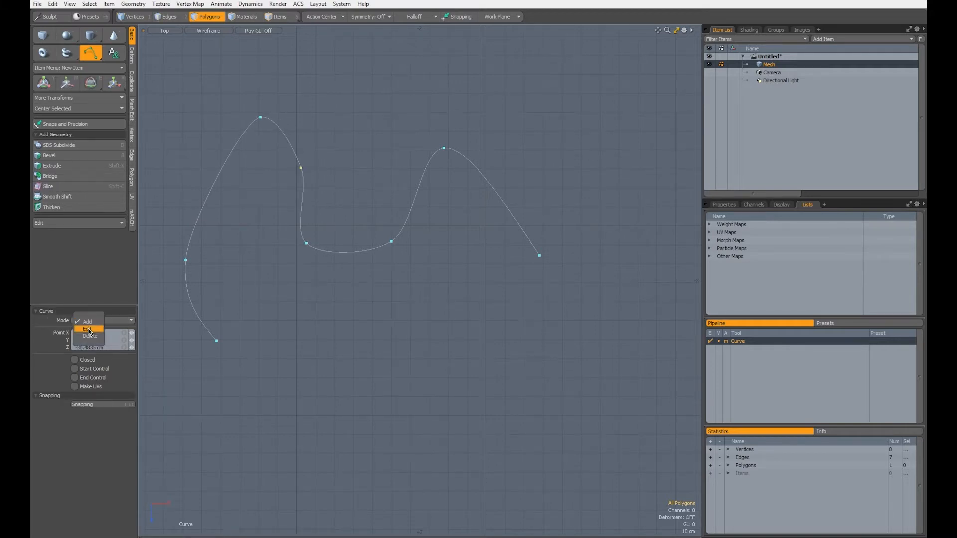
click(88, 328)
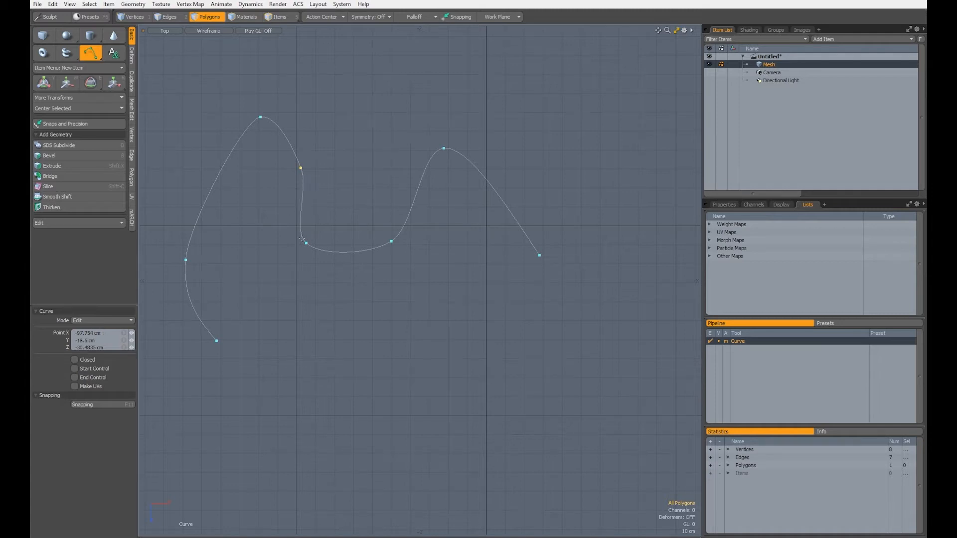
mouse_move(306, 244)
mouse_down()
mouse_move(318, 274)
mouse_move(312, 222)
mouse_move(331, 192)
mouse_move(305, 253)
mouse_up()
drag(394, 242, 418, 112)
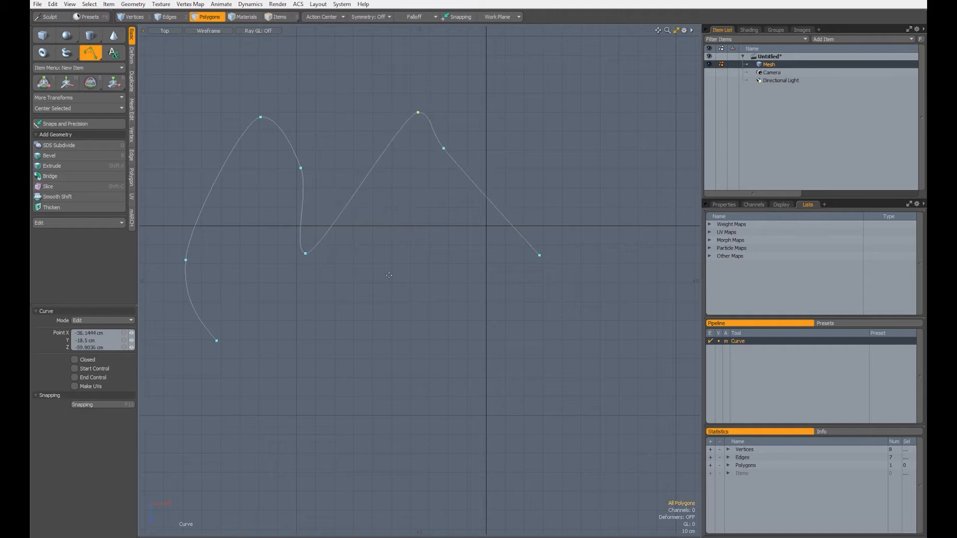
Try the Closed and End Control options on the curve, turning each back off
click(74, 360)
click(75, 359)
click(75, 377)
click(75, 377)
click(75, 378)
click(75, 378)
Delete four interior points from the curve in Delete mode, leaving both ends, the valley point and one peak point, and close the tool
click(85, 320)
click(87, 330)
click(418, 114)
click(301, 168)
click(185, 258)
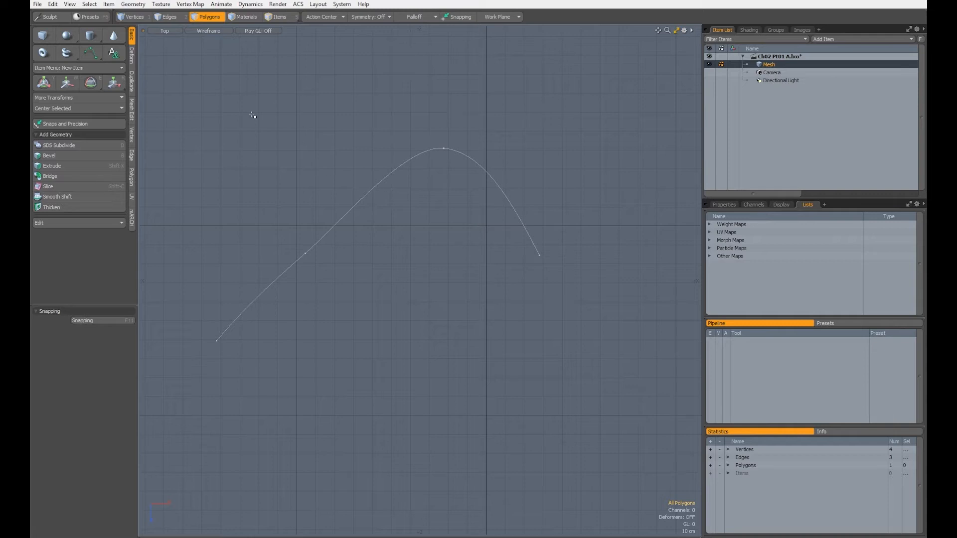
Select the finished curve, reactivate the Curve tool, and move the peak point to X -27.5 cm, Z -40.5 cm
click(421, 144)
click(93, 54)
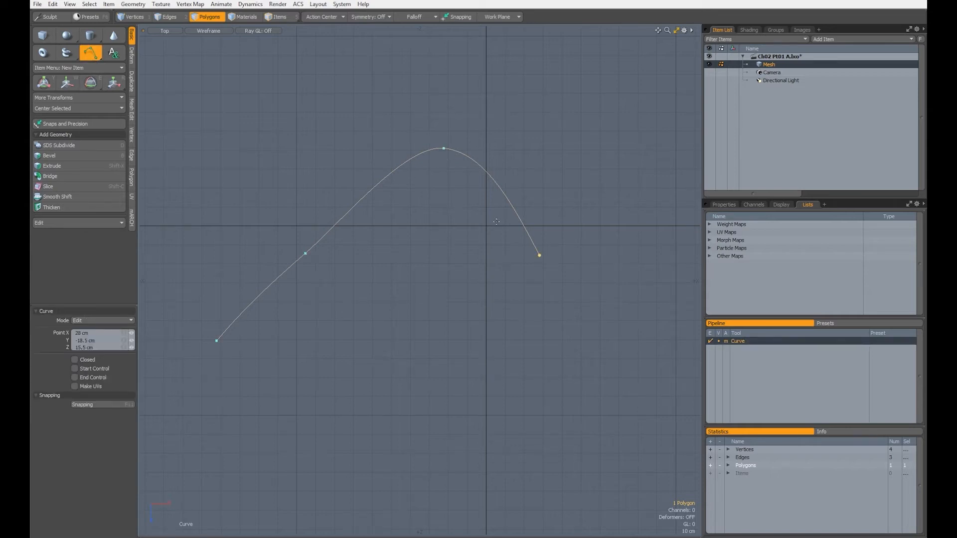
mouse_move(444, 148)
mouse_down()
mouse_move(444, 179)
mouse_move(436, 90)
mouse_move(435, 149)
mouse_up()
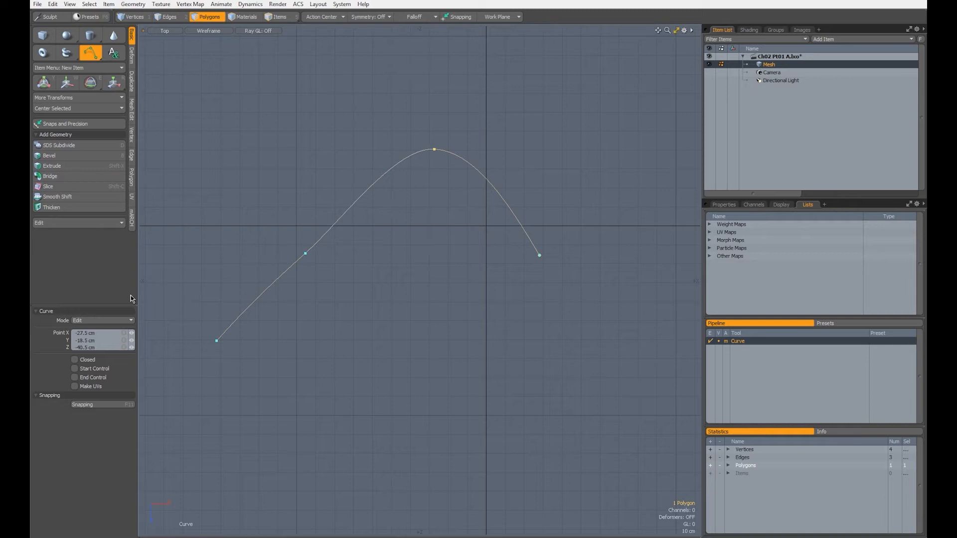
In Add mode, insert a curve point between valley and peak at about X -70 cm, Z -36 cm, and close the tool
click(108, 320)
click(102, 313)
drag(369, 193, 353, 158)
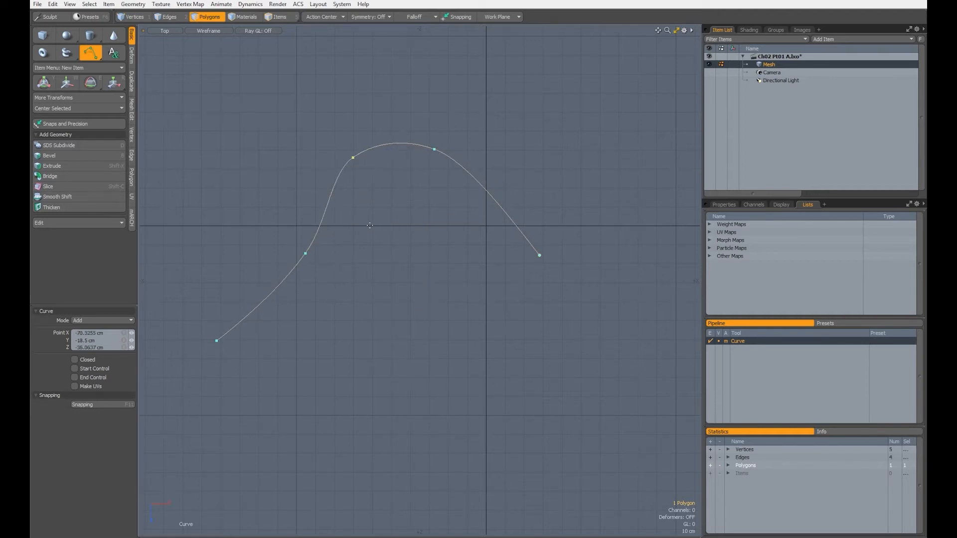
key(space)
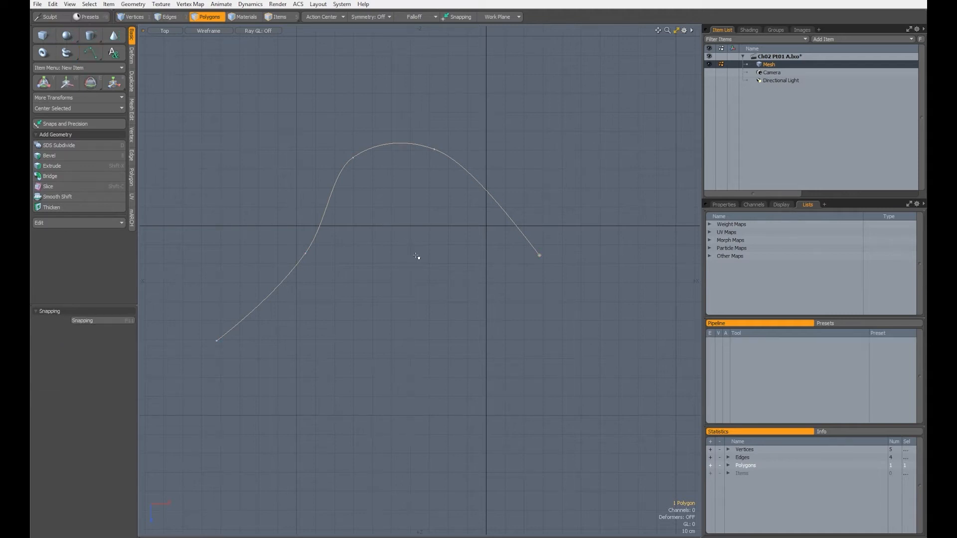
Deselect the curve, expand the polygon statistics by type, and select and deselect the Curves entry
click(406, 232)
click(728, 465)
click(735, 474)
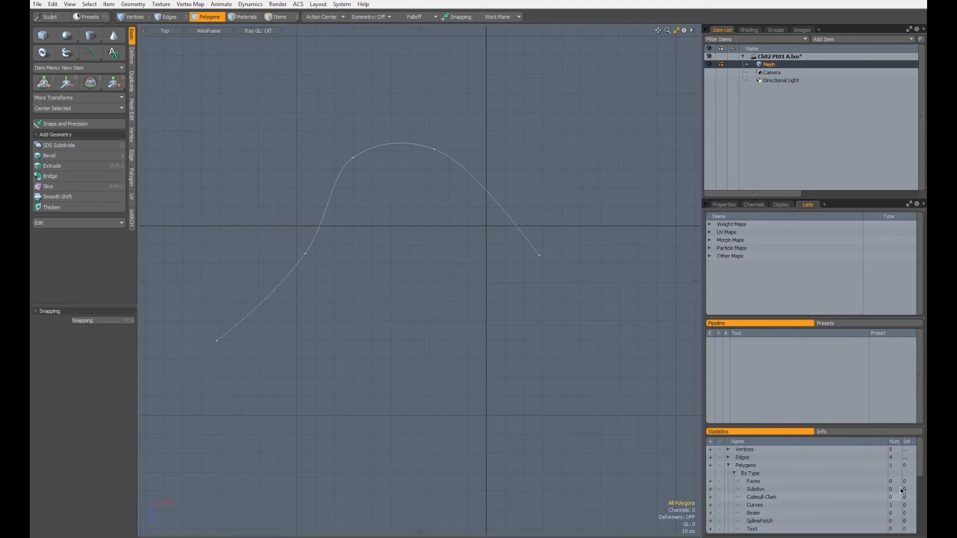
scroll(920, 461, down, 5)
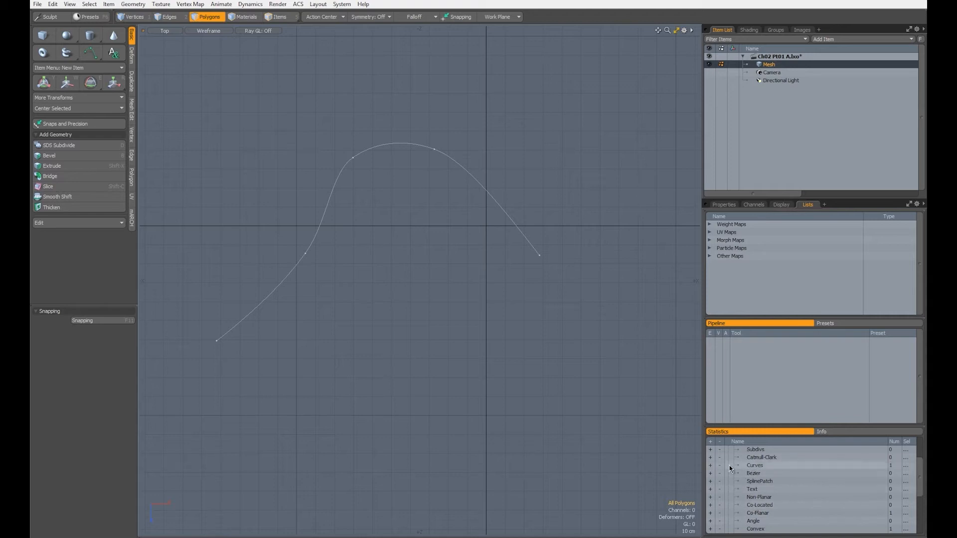
click(711, 466)
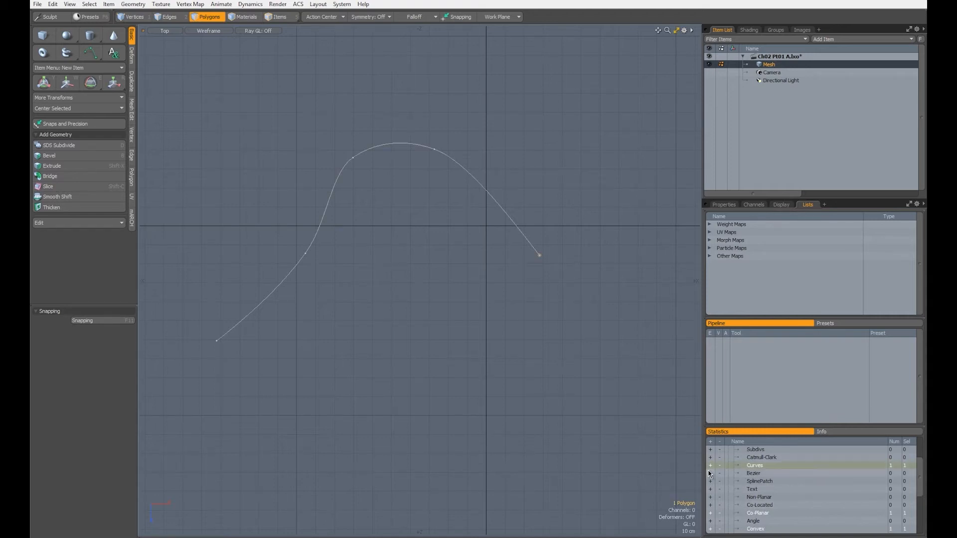
click(720, 466)
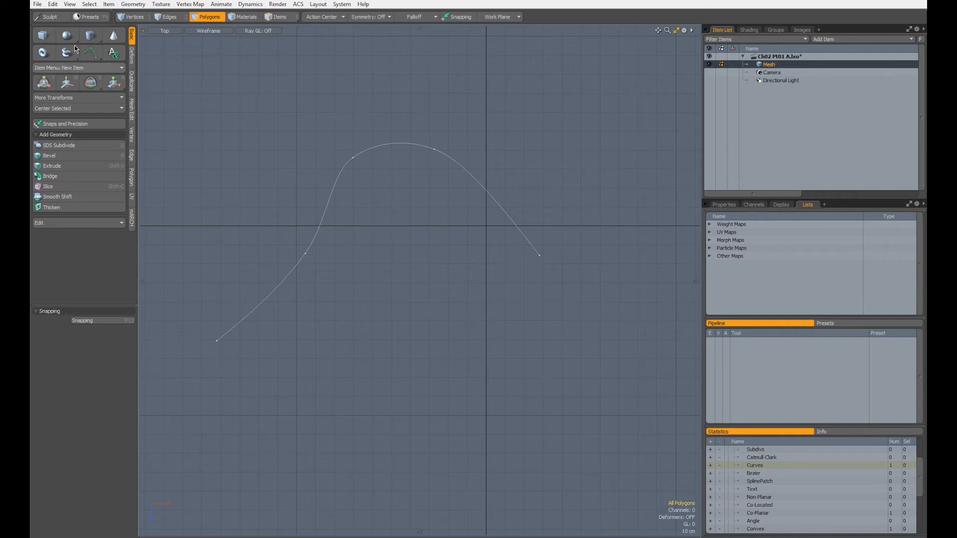
Draw a second, four-point curve below the first one with the Curve tool
click(91, 55)
key(ctrl)
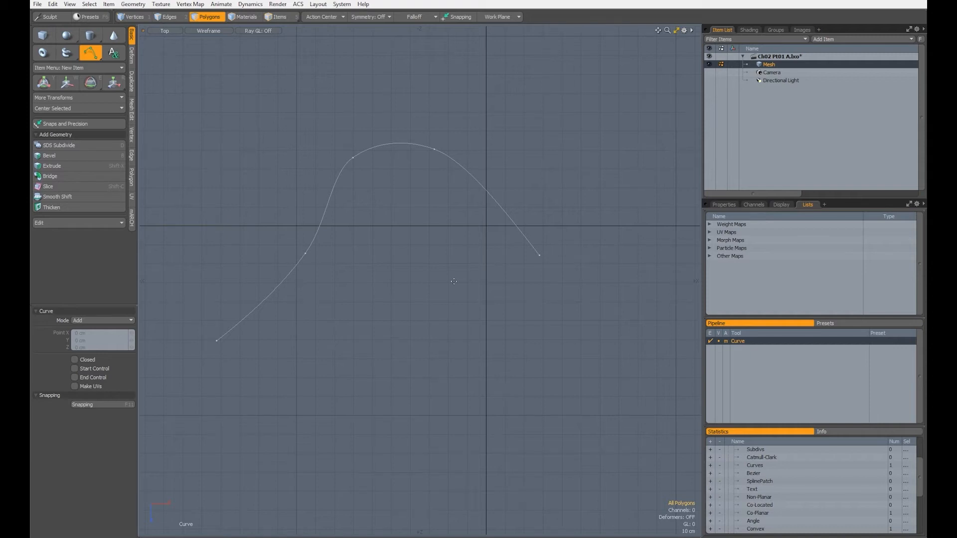
click(543, 317)
click(440, 307)
click(348, 374)
click(287, 421)
Start a third curve below the second within the same tool, place and adjust its four points, and close the tool
key(shift)
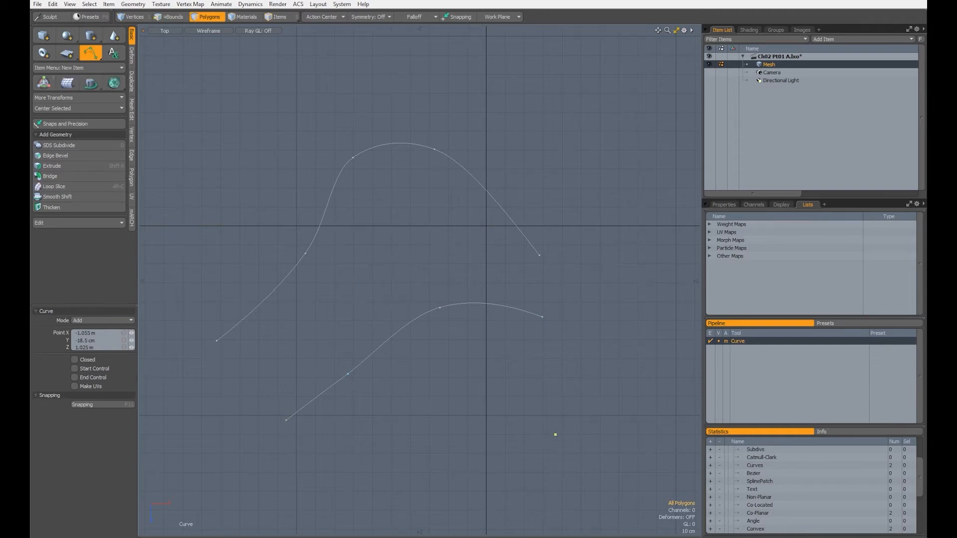
shift+drag(563, 399, 559, 386)
click(454, 406)
click(385, 449)
drag(304, 472, 301, 464)
drag(385, 449, 387, 456)
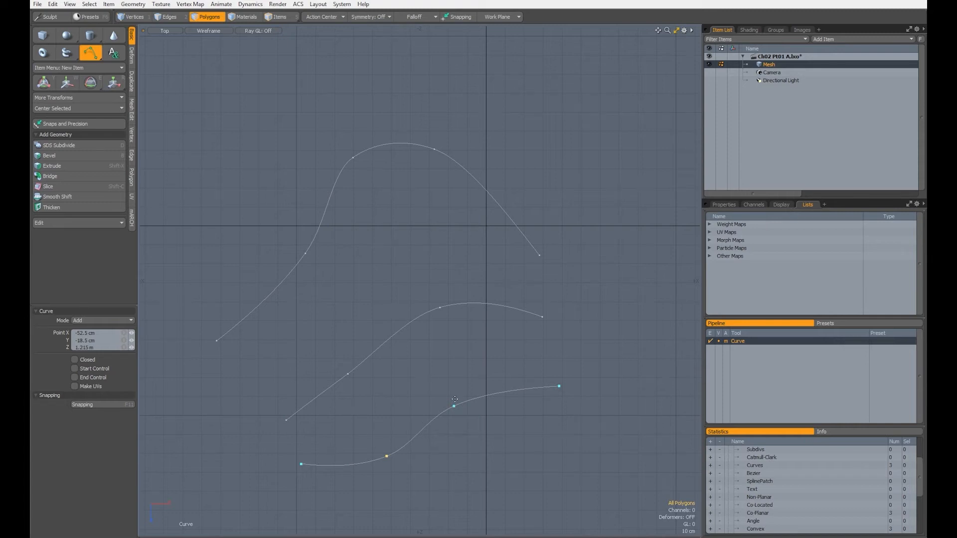
key(ctrl)
key(space)
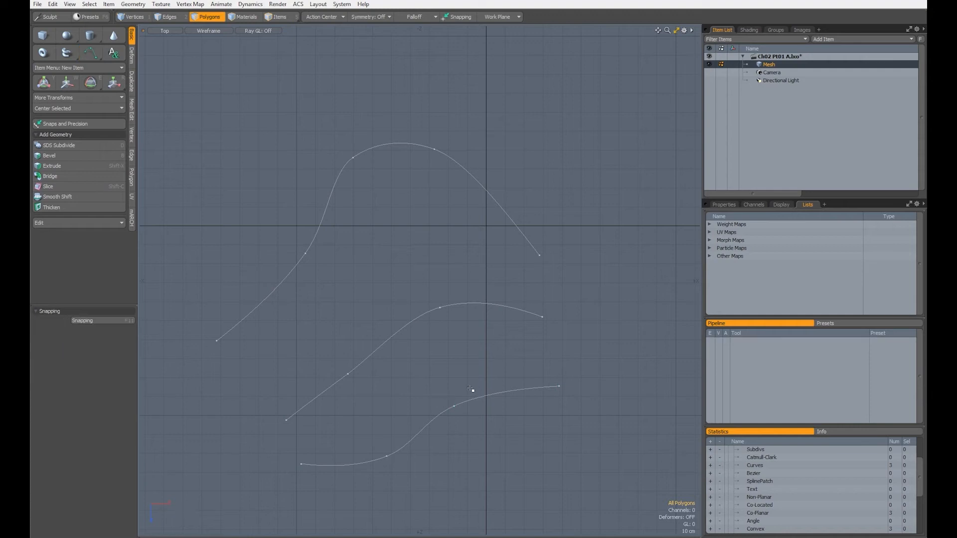
Try to edit all three curves together by selecting them and activating the Curve tool
shift+click(420, 318)
shift+click(319, 233)
click(90, 53)
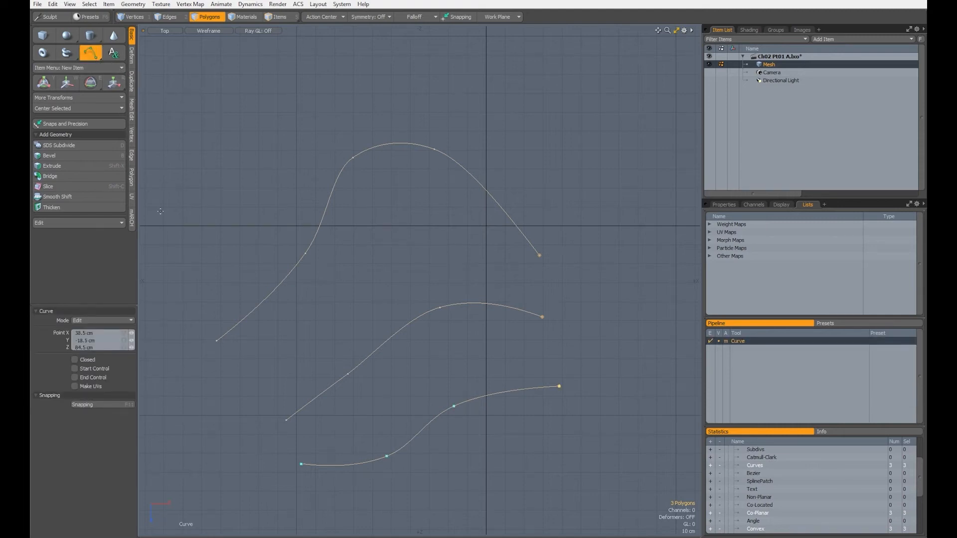
click(107, 320)
click(106, 327)
key(space)
Leave only the lowest curve selected and delete its second point in the Curve tool's Delete mode
drag(450, 352, 500, 458)
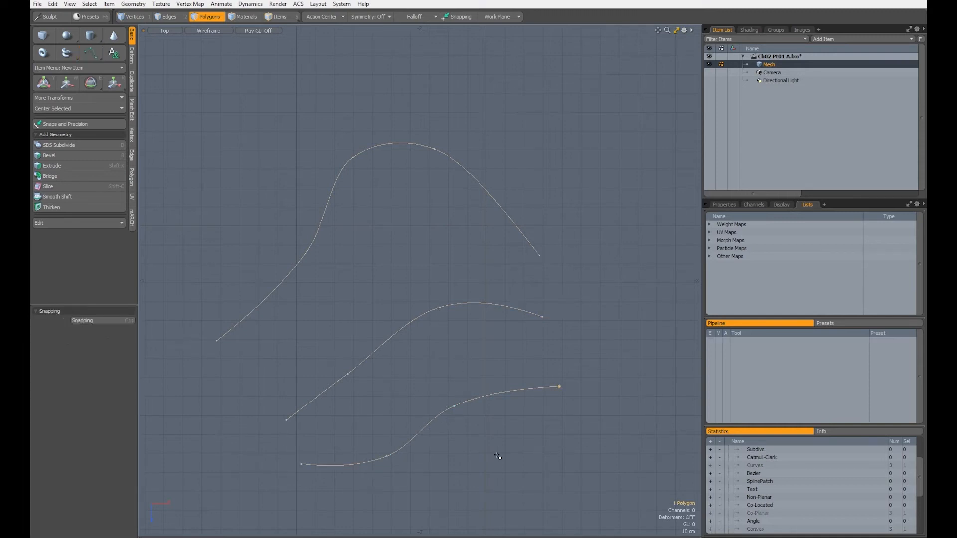
click(90, 53)
click(98, 321)
click(100, 331)
click(453, 407)
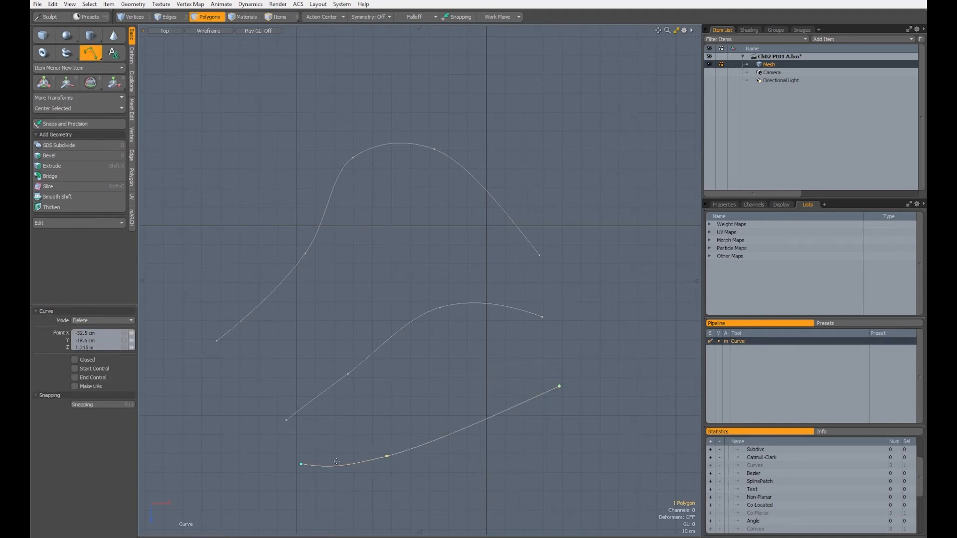
Switch to Edit mode and move the lowest curve's middle point to about X -32.5 cm, Z 81.5 cm
click(87, 320)
click(87, 314)
drag(387, 461, 426, 386)
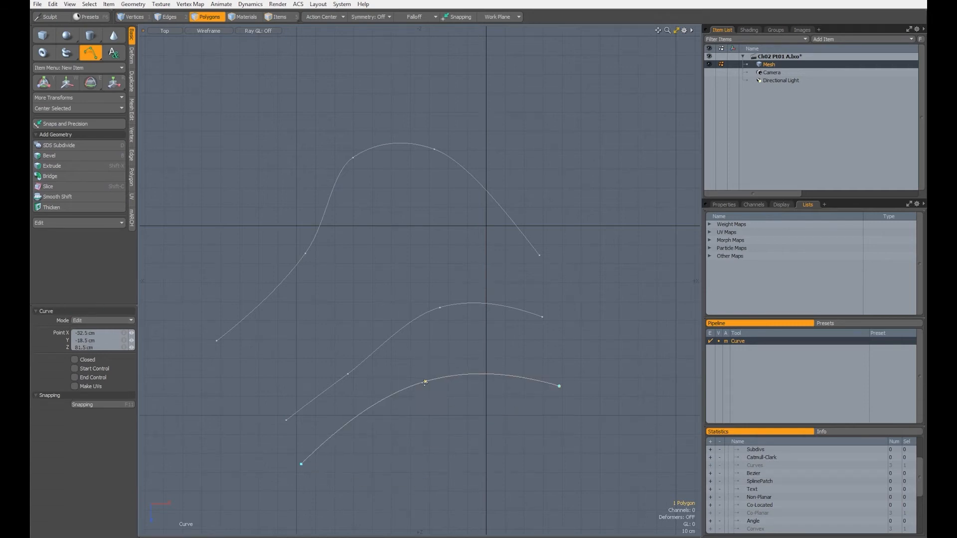
click(91, 320)
click(86, 290)
key(ctrl)
click(91, 321)
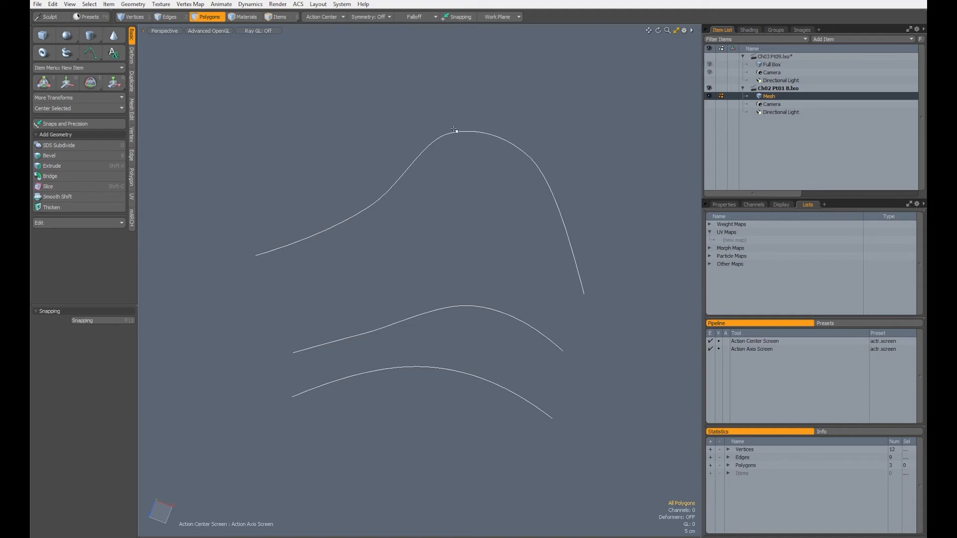
Add a new mesh item with the default name and hide the Mesh item containing the three curves
click(457, 133)
key(f)
key(n)
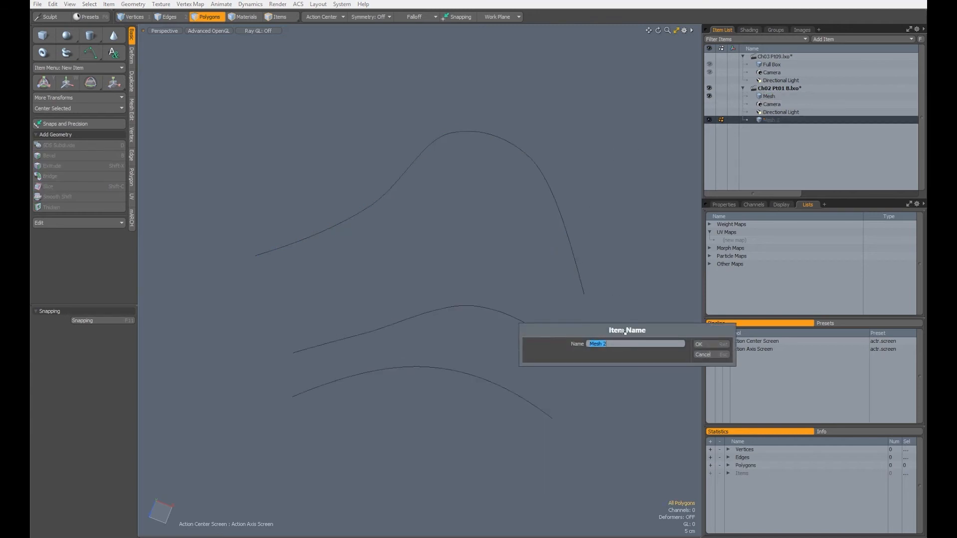
key(Return)
click(710, 96)
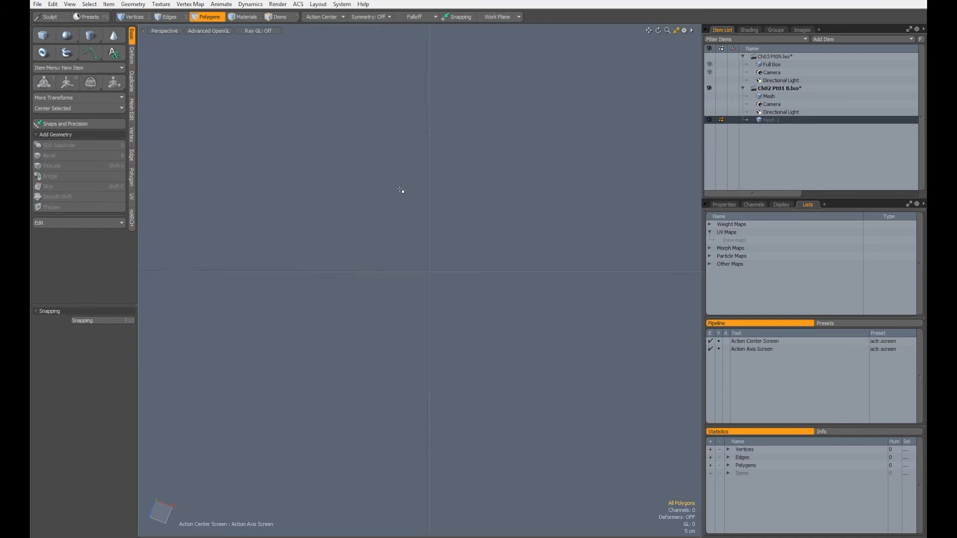
Draw a four-point wavy curve in the Top view from about X 84 cm, Z -82.5 cm to X -59 cm, Z -57.5 cm
key(ctrl+space)
alt+drag(339, 84, 286, 144)
alt+scroll(302, 155, down, 2)
key(KP_0)
alt+drag(400, 219, 385, 178)
click(90, 52)
alt+drag(457, 138, 452, 148)
click(520, 153)
click(478, 188)
click(391, 154)
click(313, 190)
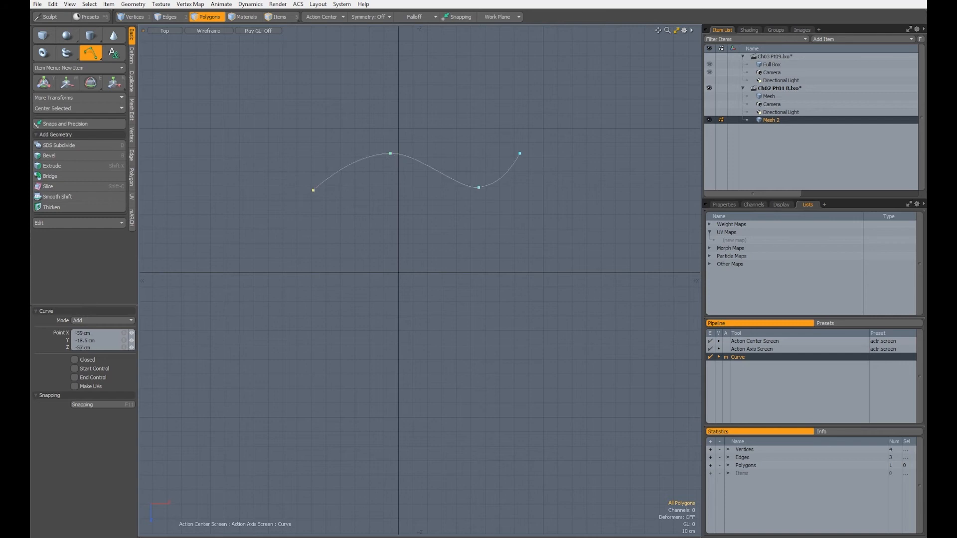
alt+drag(431, 268, 425, 254)
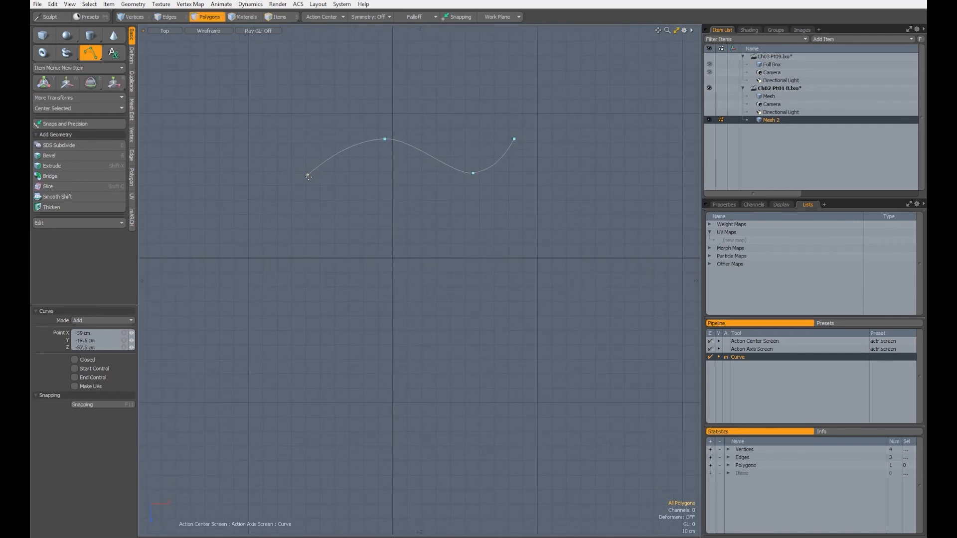
key(space)
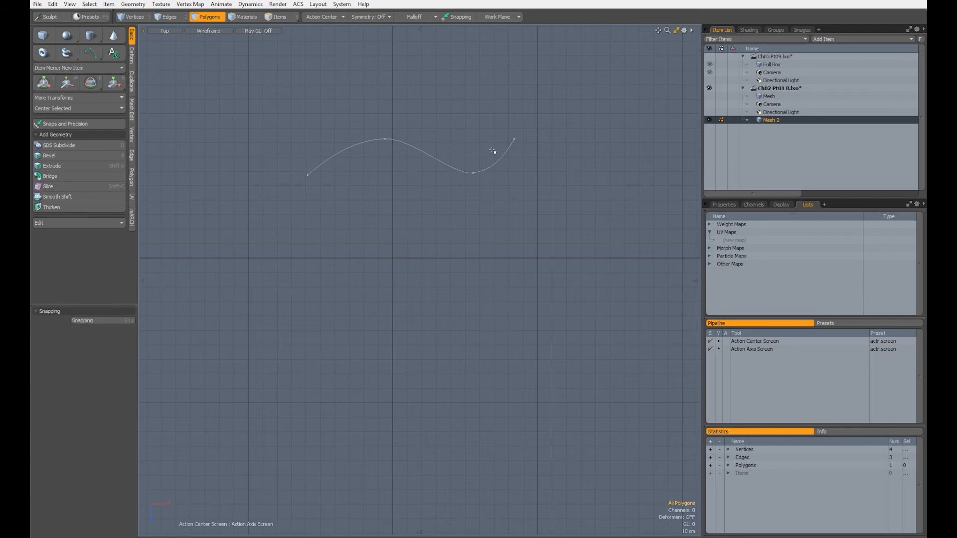
Paste a copy of the wavy curve and move it about 82 cm along Z, directly below the original in the Top view
key(ctrl+v)
key(w)
drag(411, 175, 411, 295)
key(space)
click(427, 213)
Turn on geometry snapping to vertices and draw a three-point curve joining the right ends of the two wavy curves, bowed inward
click(90, 52)
click(507, 141)
drag(507, 141, 507, 141)
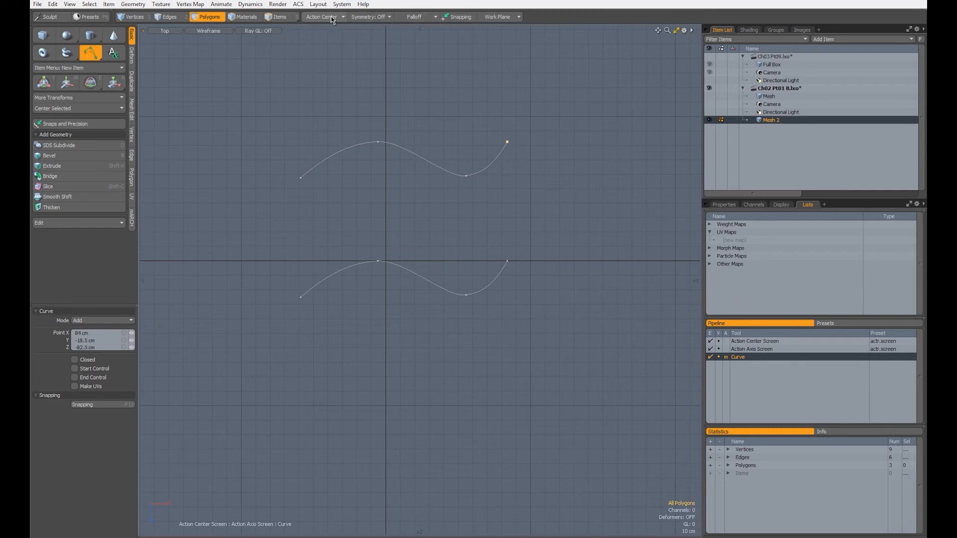
click(454, 19)
key(F11)
click(414, 147)
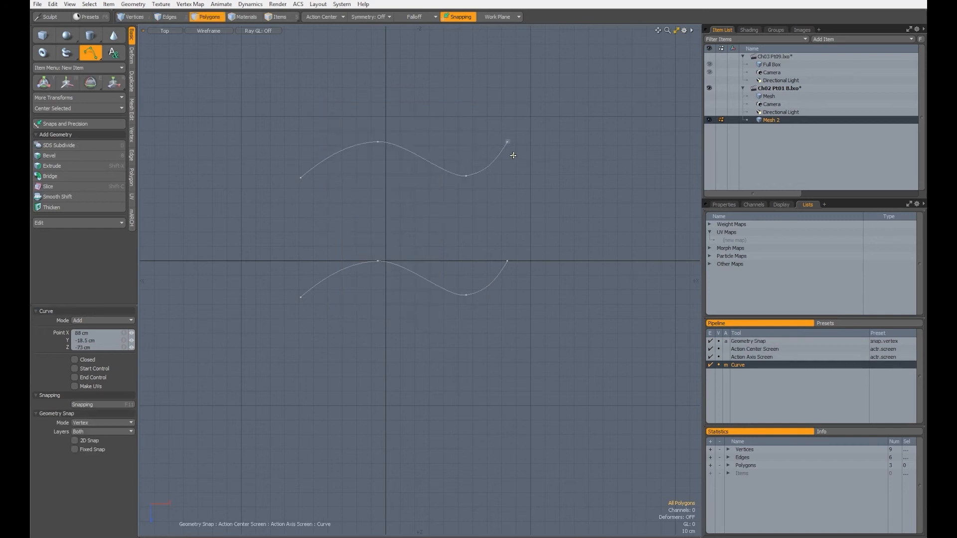
drag(497, 194, 507, 260)
drag(496, 189, 491, 212)
Draw a three-point curve joining the left ends of the two wavy curves and move its middle point inward
alt+shift+drag(329, 194, 353, 185)
click(322, 287)
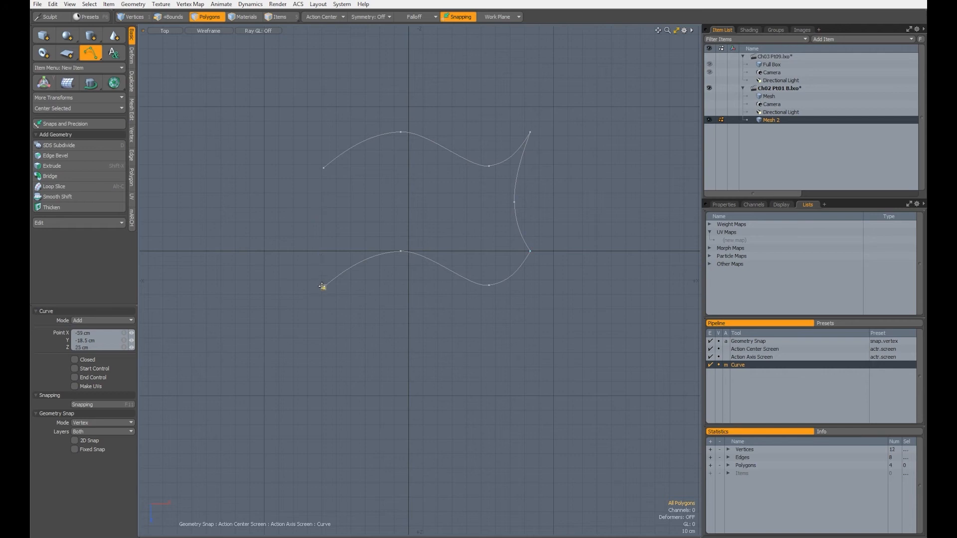
drag(336, 224, 304, 223)
click(323, 169)
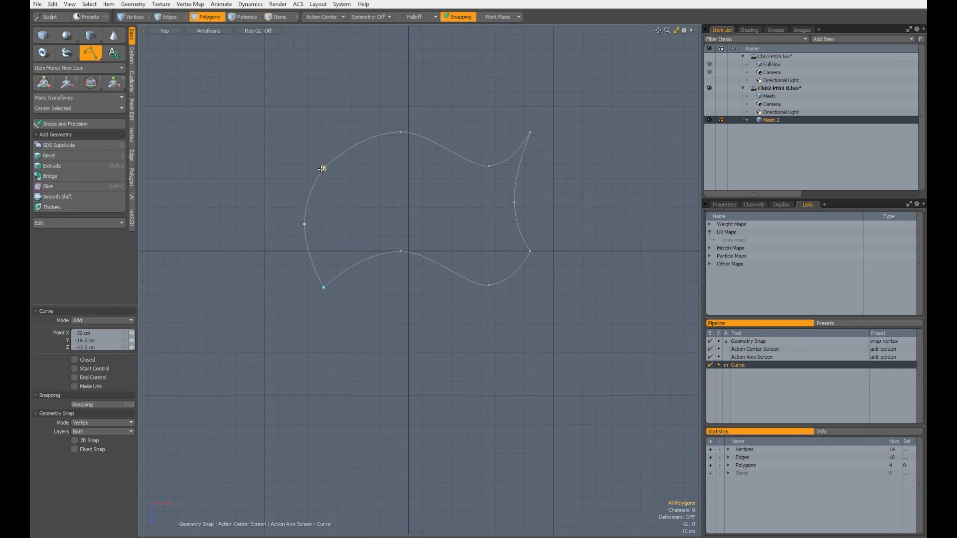
drag(305, 223, 338, 212)
key(space)
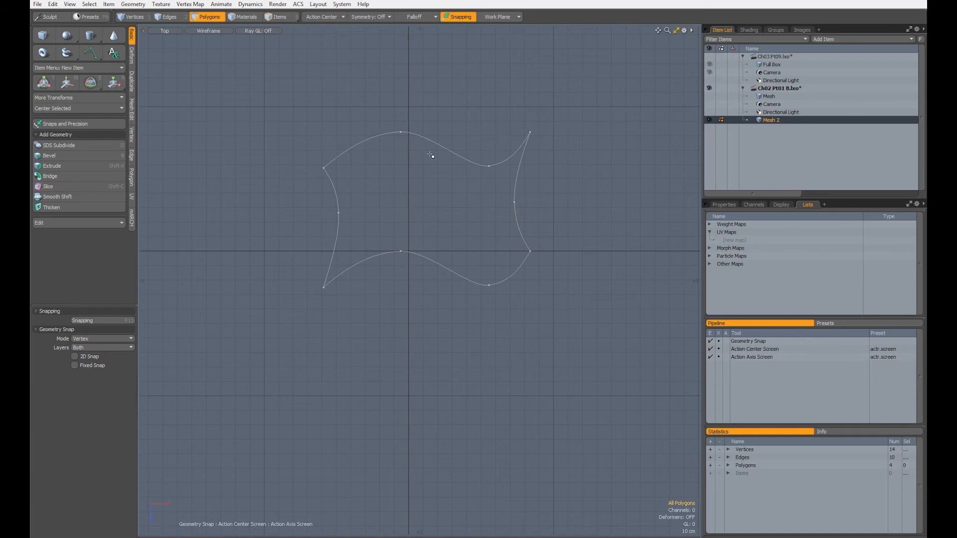
Select the four boundary curves one after another to check that they are separate polygons, and clear the selection
click(463, 191)
shift+click(520, 142)
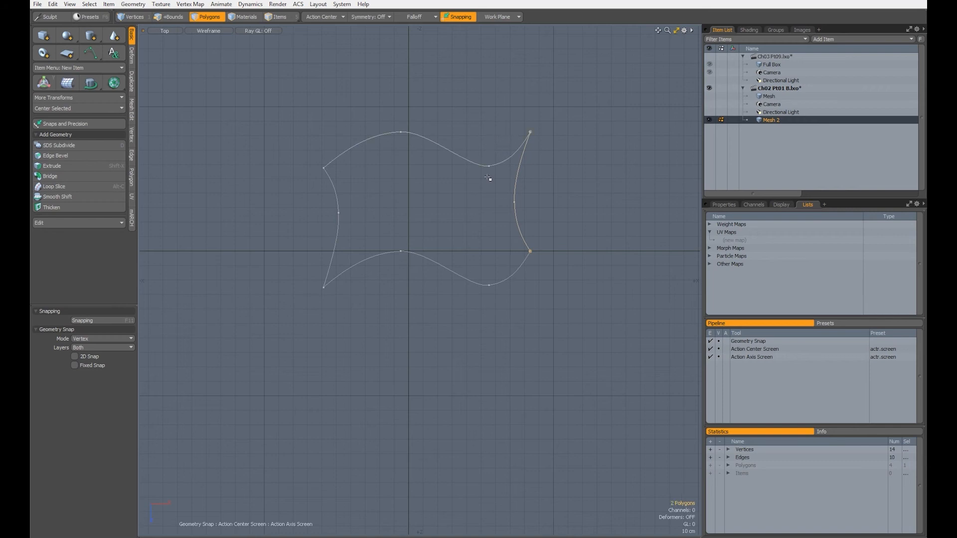
shift+click(336, 198)
shift+click(400, 251)
click(438, 218)
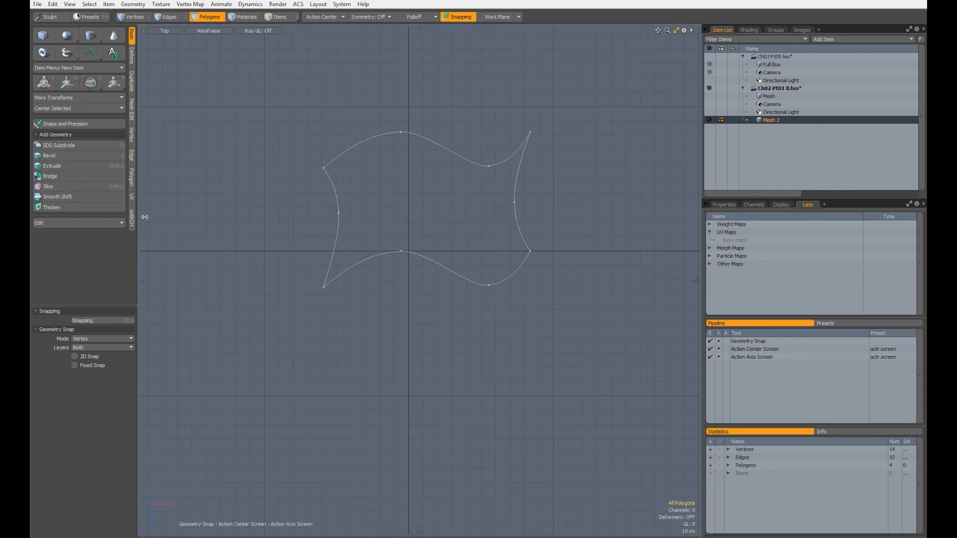
Merge the coincident end vertices of the four curves and check the curve selection
click(131, 135)
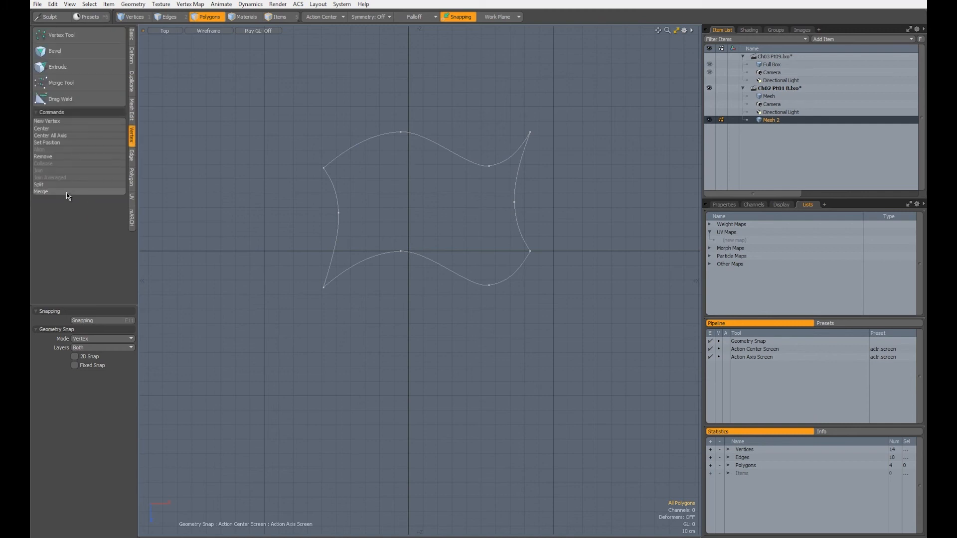
click(67, 193)
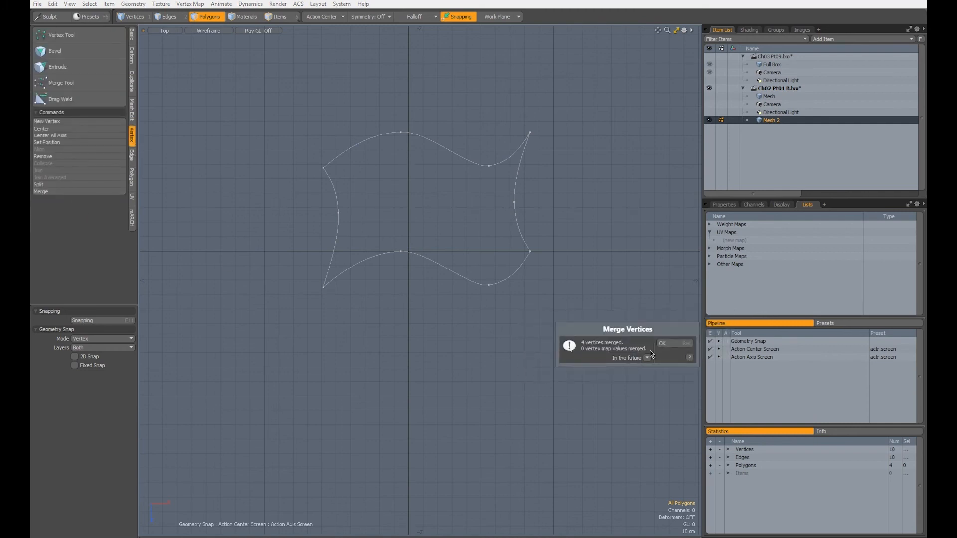
click(662, 343)
click(493, 165)
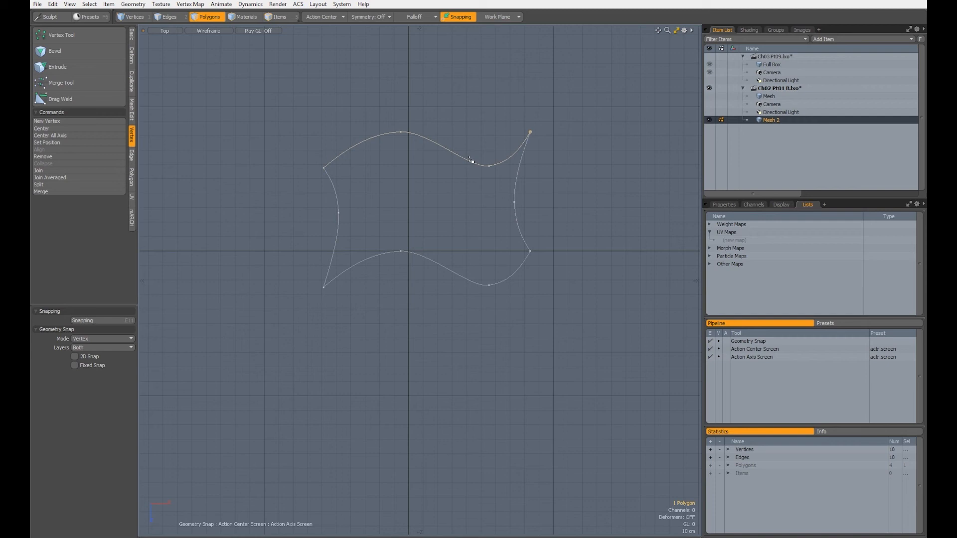
double_click(468, 161)
click(437, 209)
Create a surface from the four boundary curves with Patch Curves, using 12 perpendicular and 4 parallel segments
click(132, 35)
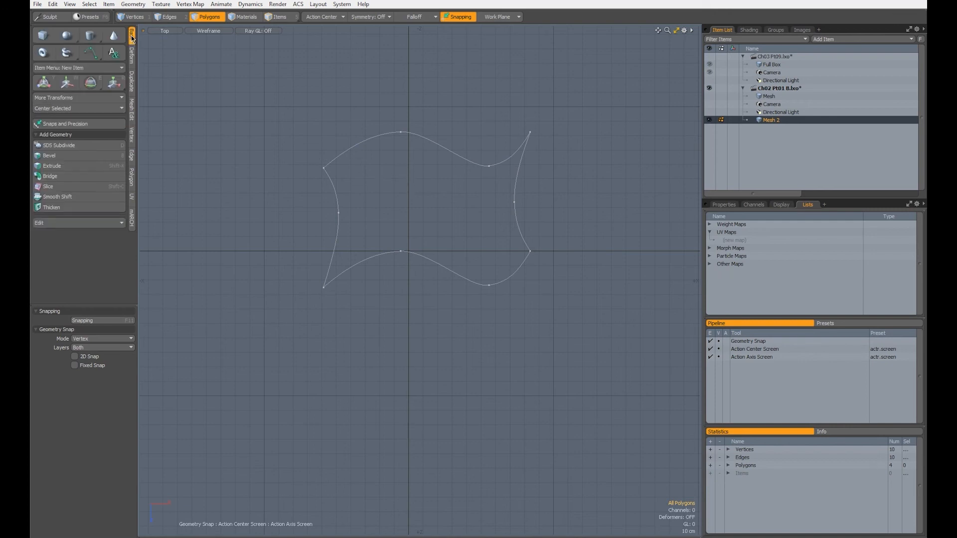
click(97, 56)
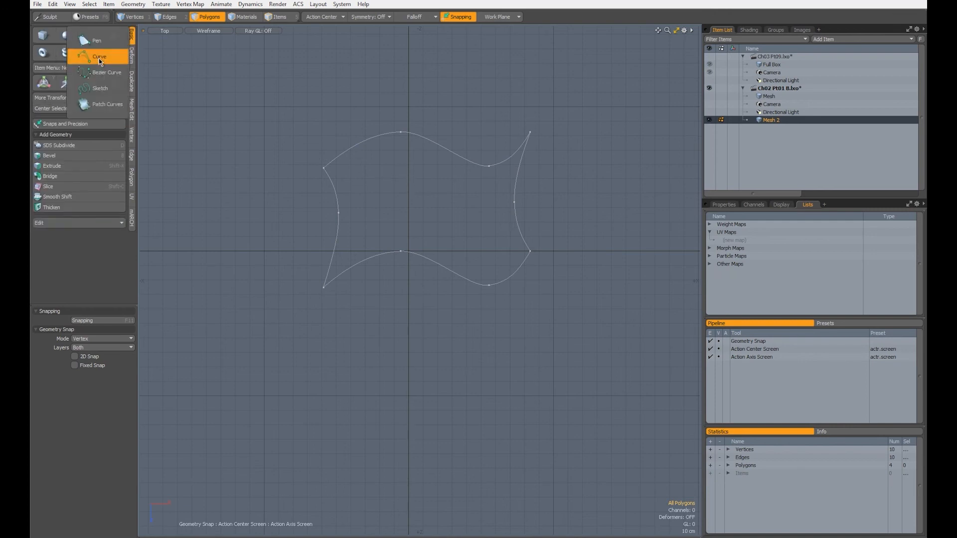
click(105, 105)
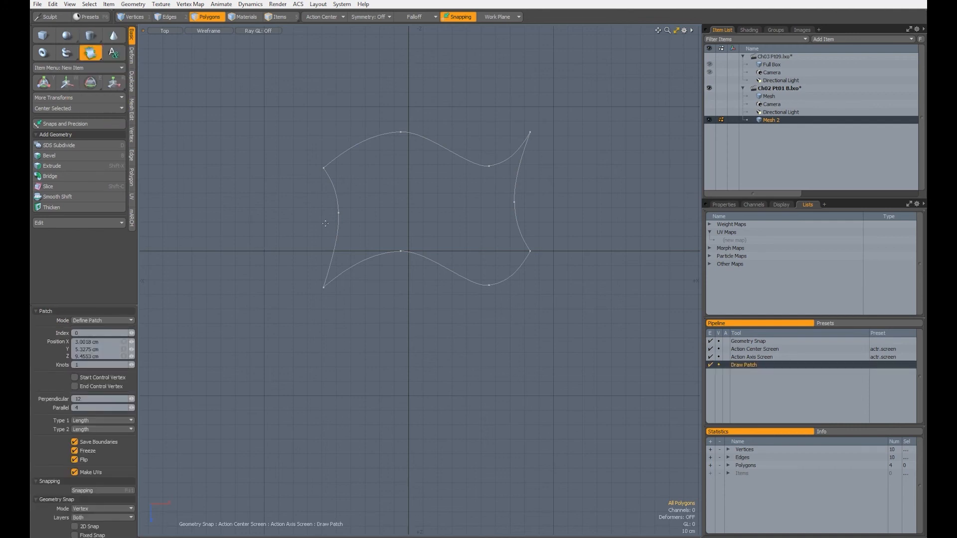
click(292, 176)
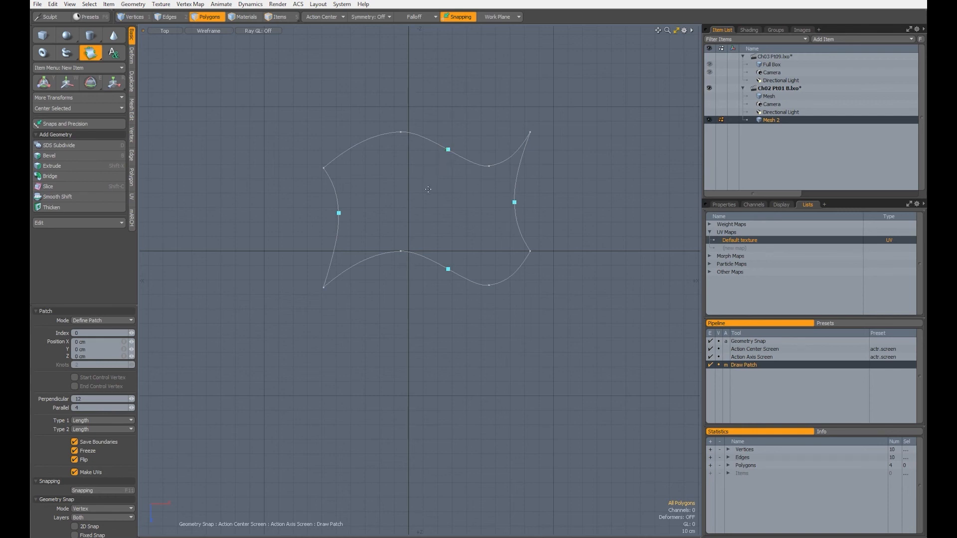
key(ctrl)
click(449, 149)
click(338, 213)
click(515, 203)
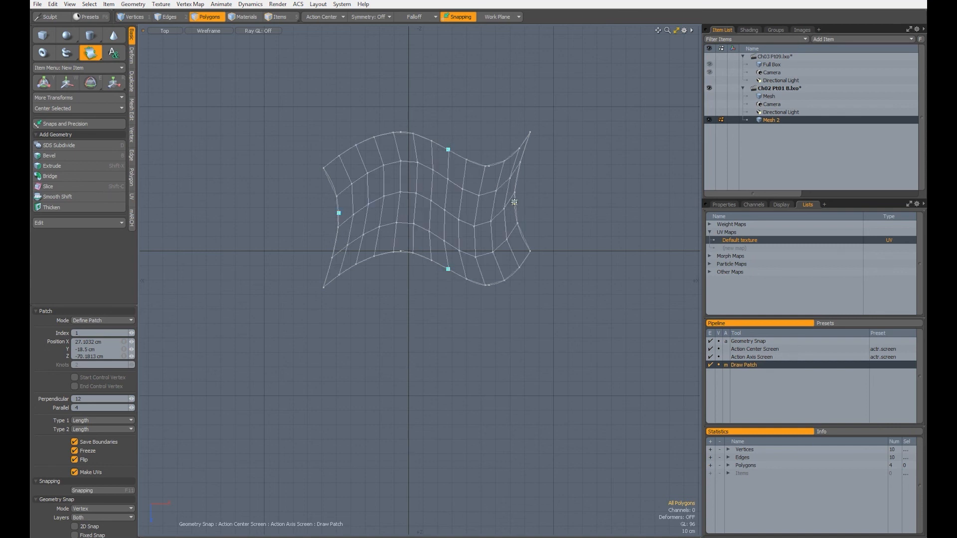
key(ctrl+space)
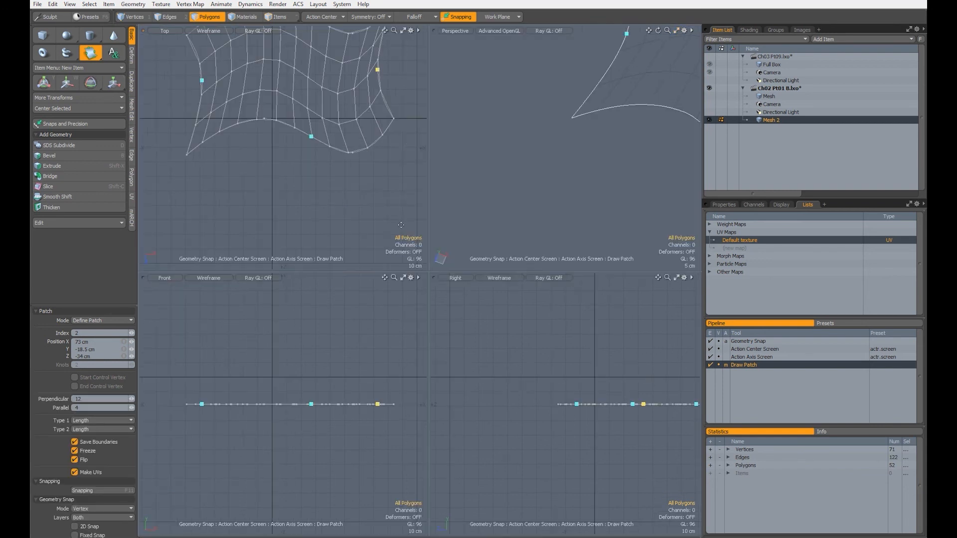
mouse_move(567, 144)
alt+mouse_down()
mouse_move(561, 131)
mouse_move(546, 150)
mouse_move(571, 166)
mouse_move(548, 125)
mouse_move(541, 56)
mouse_move(553, 87)
mouse_move(540, 115)
alt+mouse_up()
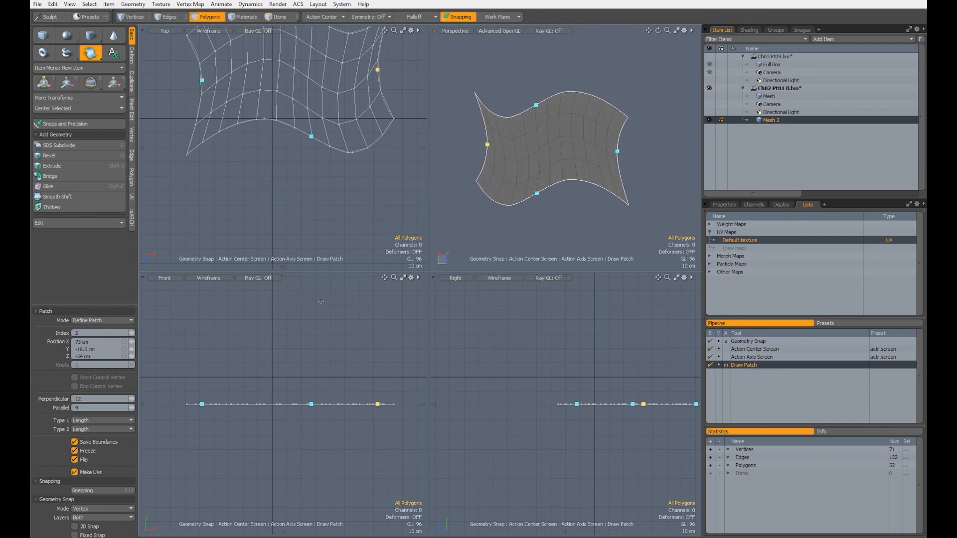
Set the patch's Perpendicular count to 16 and compare the surface with Freeze switched off and on again
drag(132, 399, 137, 402)
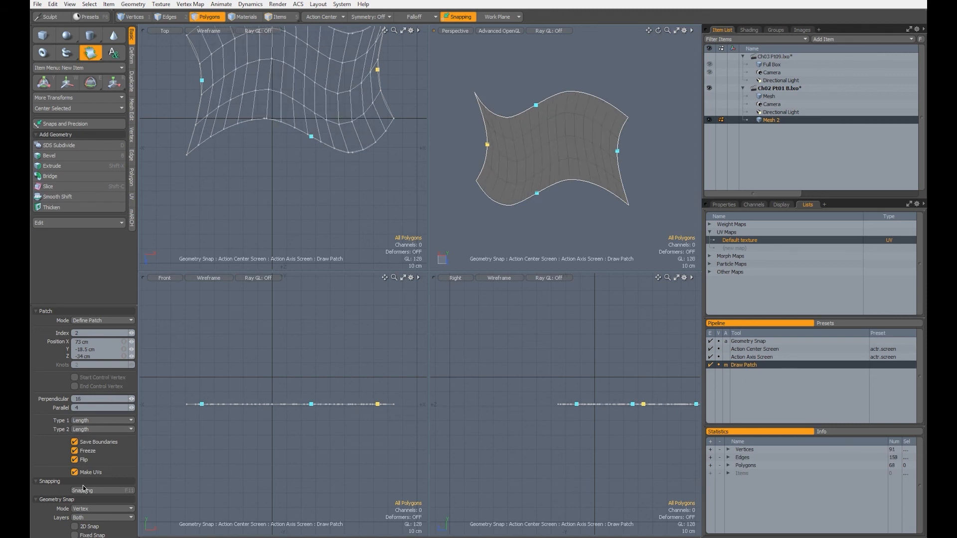
click(75, 451)
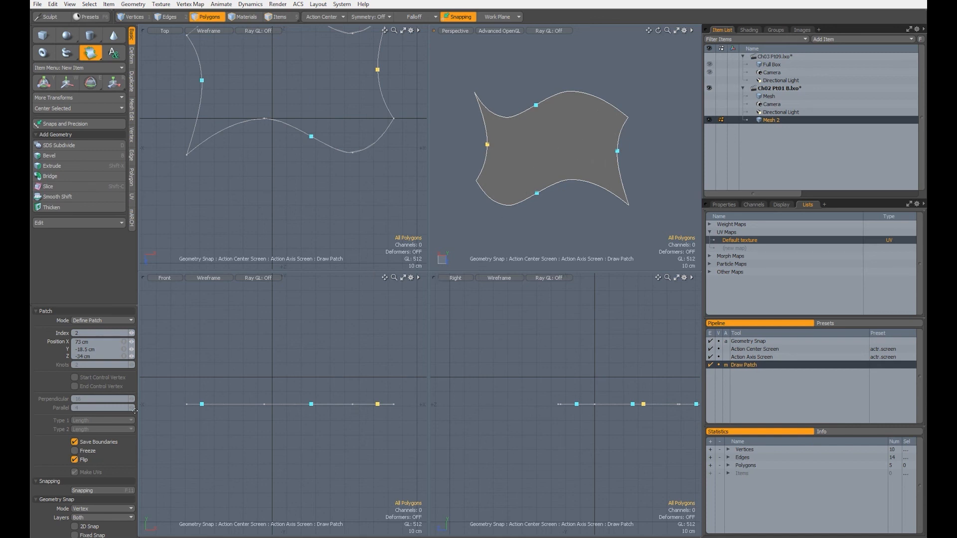
click(75, 451)
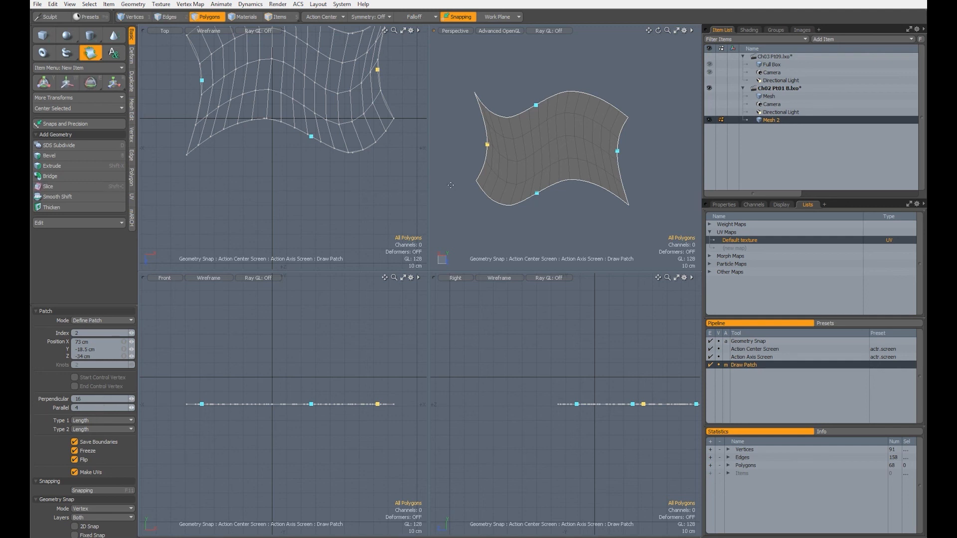
Select the curve along the patch's upper edge and pull it outward from the surface with soft drag in the Top view
mouse_move(530, 137)
alt+shift+mouse_down()
mouse_move(541, 150)
mouse_move(529, 131)
alt+shift+mouse_up()
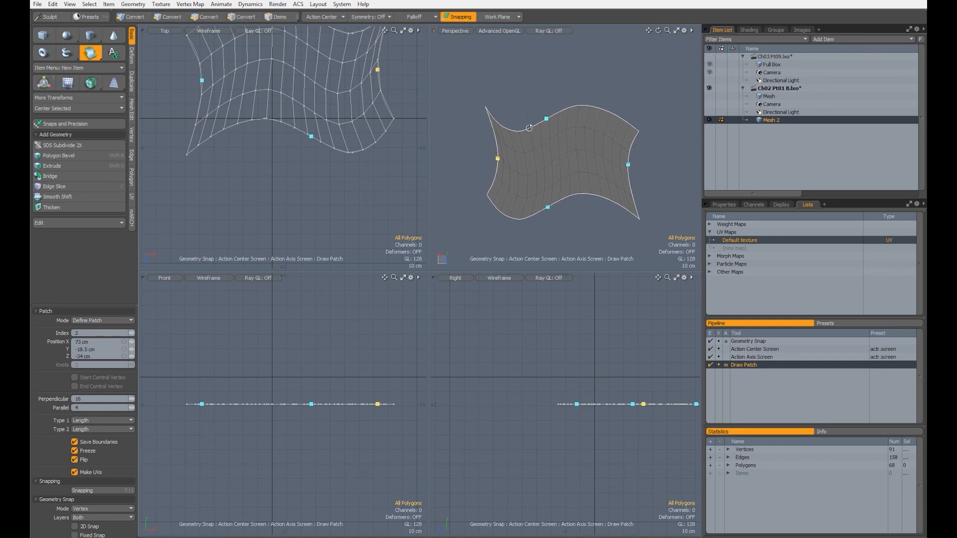
key(space)
key(1)
key(2)
key(3)
click(557, 112)
key(ctrl+t)
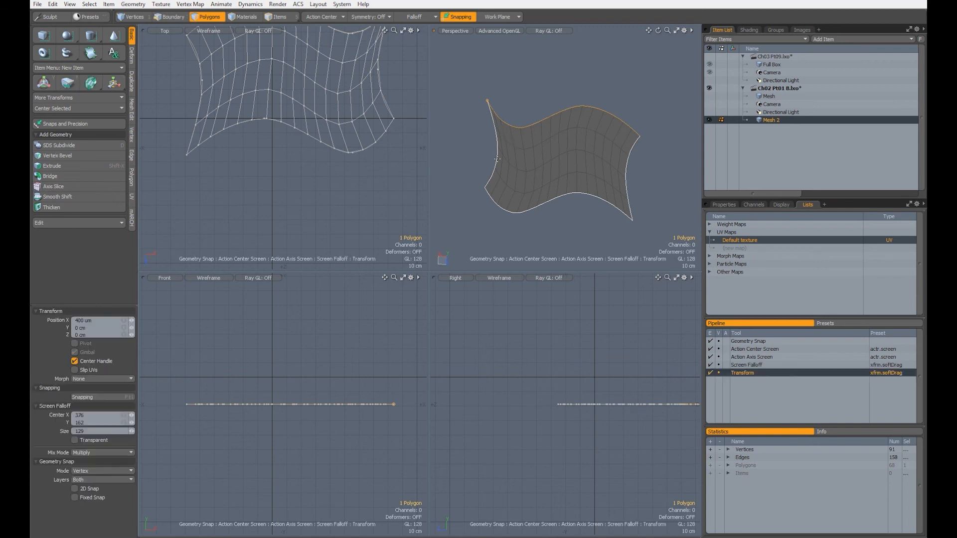
alt+shift+drag(319, 64, 314, 156)
mouse_move(298, 119)
right_down()
mouse_move(307, 118)
mouse_move(279, 119)
right_up()
drag(319, 116, 302, 57)
drag(254, 89, 229, 53)
alt+drag(556, 144, 567, 142)
key(space)
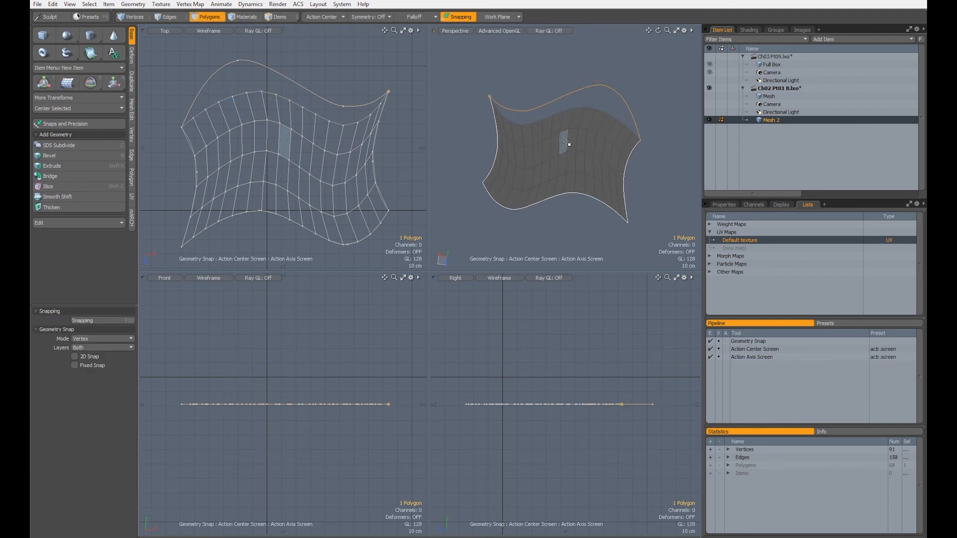
Move the patch's polygons into a new mesh item with the default name, hide it and reselect Mesh 2
key(bracketleft)
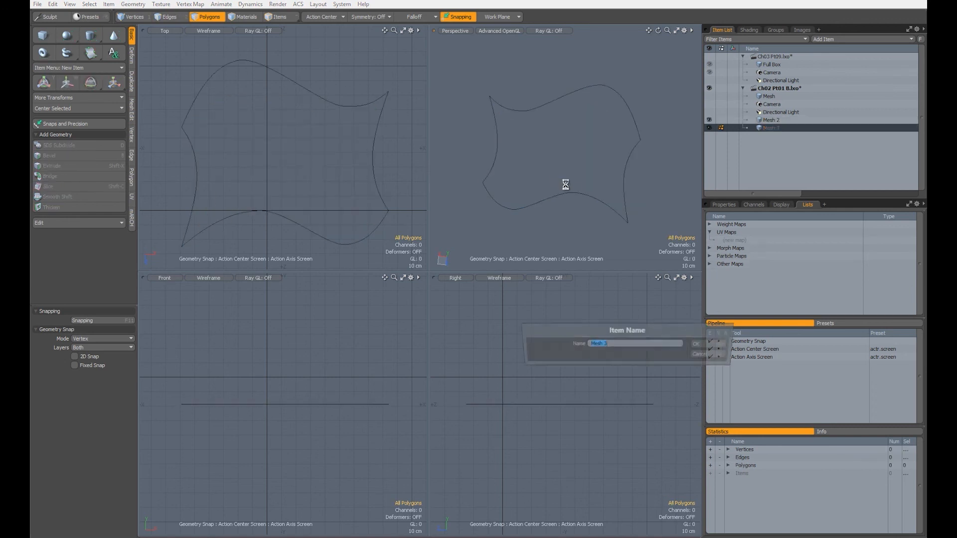
key(Return)
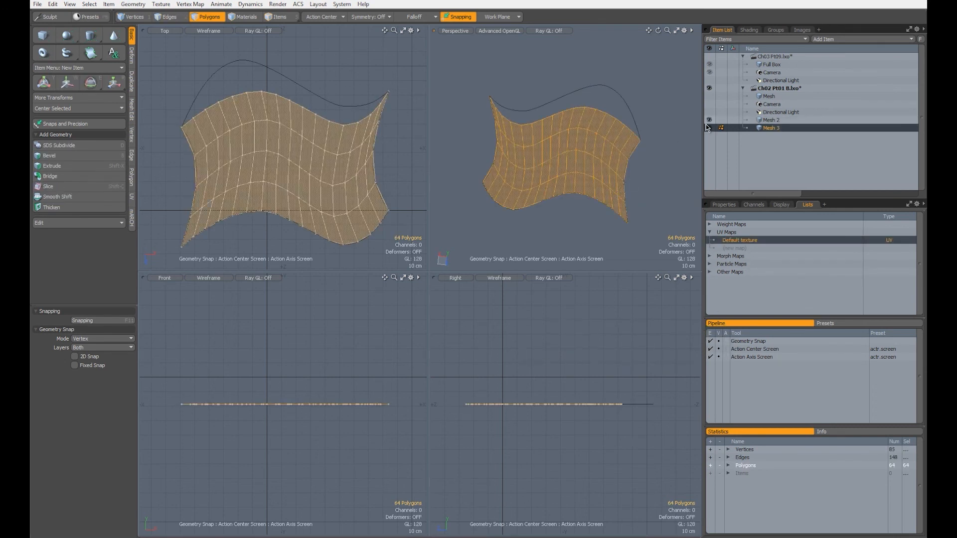
click(776, 120)
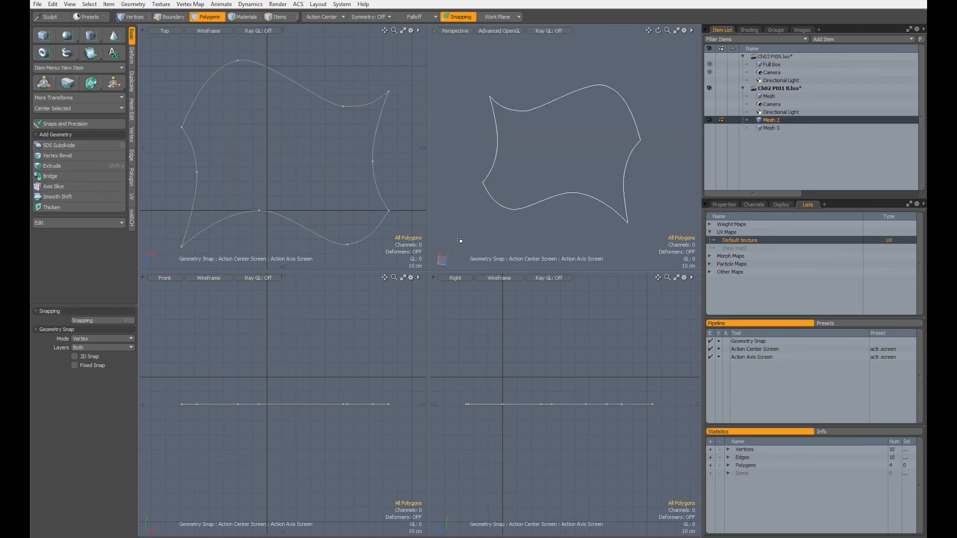
Soft-drag the boundary curves upward into an arch in the Right view, raising the right curve's middle to about Y 9.5 cm
key(ctrl+t)
alt+drag(532, 179, 528, 86)
right_drag(566, 407, 582, 408)
drag(564, 408, 561, 355)
alt+drag(529, 110, 541, 144)
key(space)
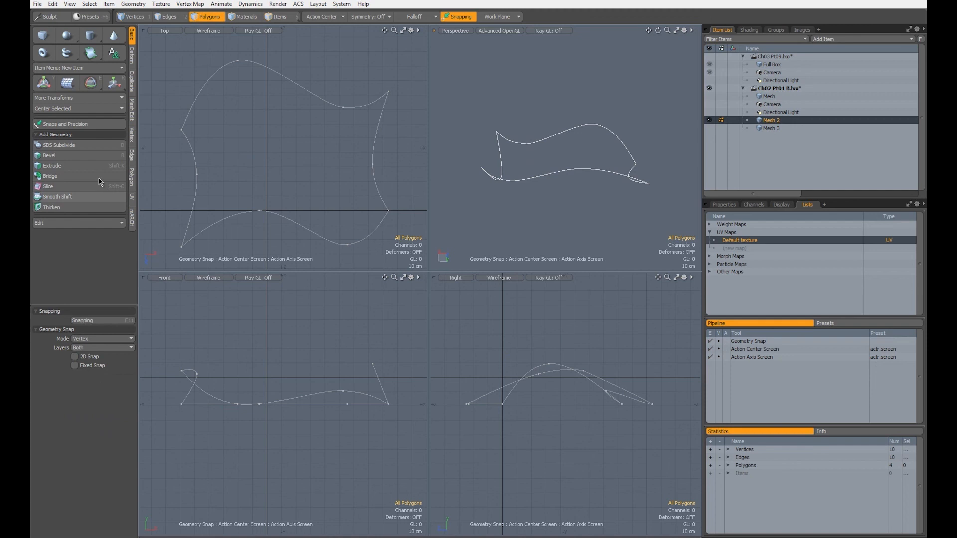
Create a new patch from the reshaped boundary curves with 16 perpendicular and 4 parallel segments
click(91, 55)
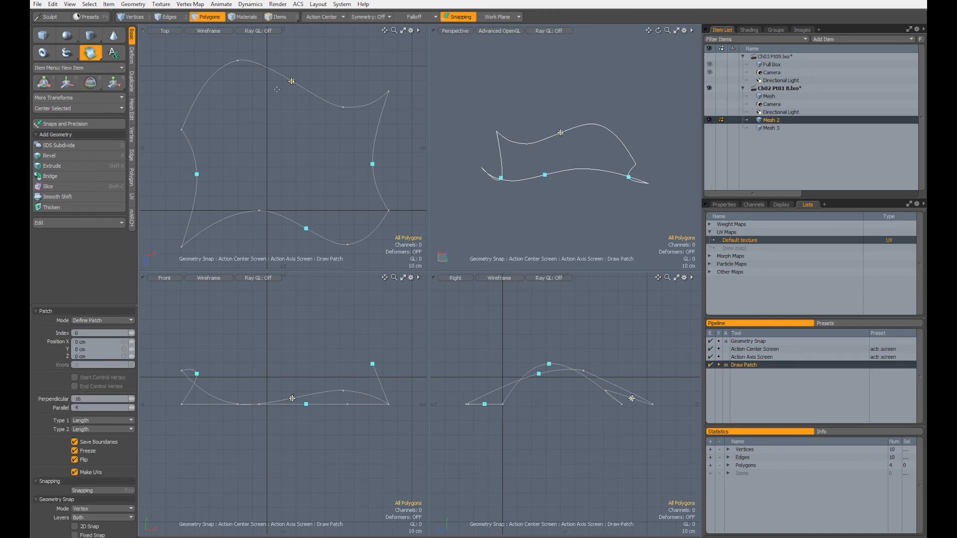
click(372, 165)
alt+drag(562, 145, 516, 127)
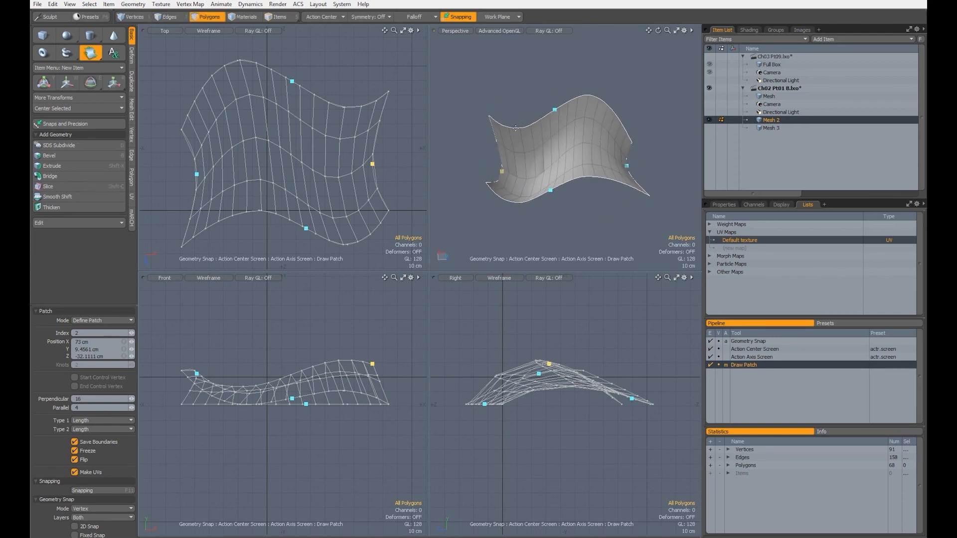